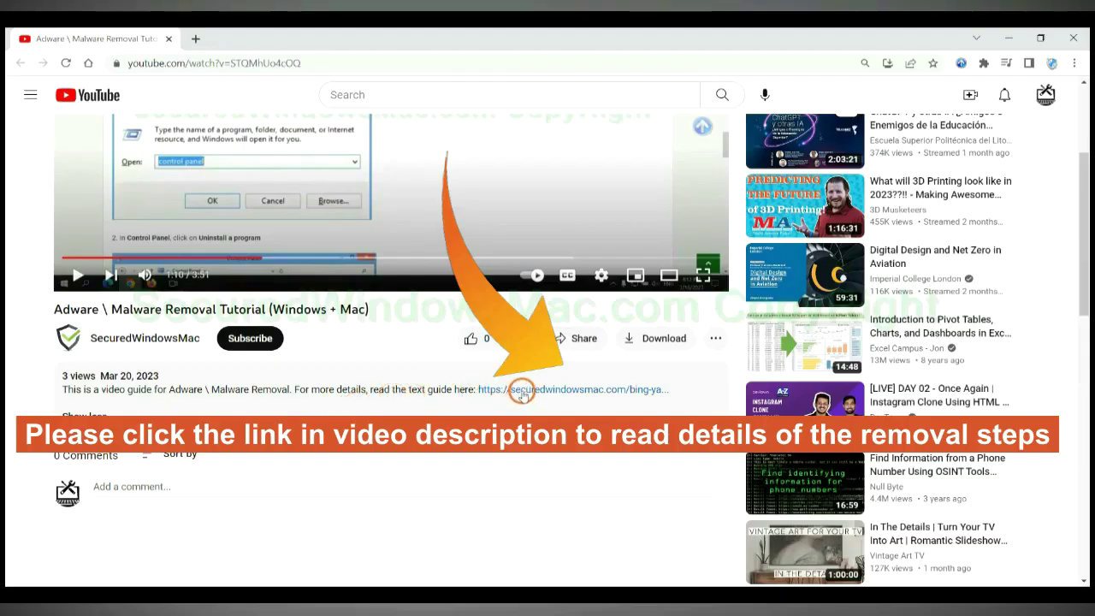
# Open the removal guide linked in the video description and go to its Instant Automatic Removal section.
pyautogui.click(522, 391)
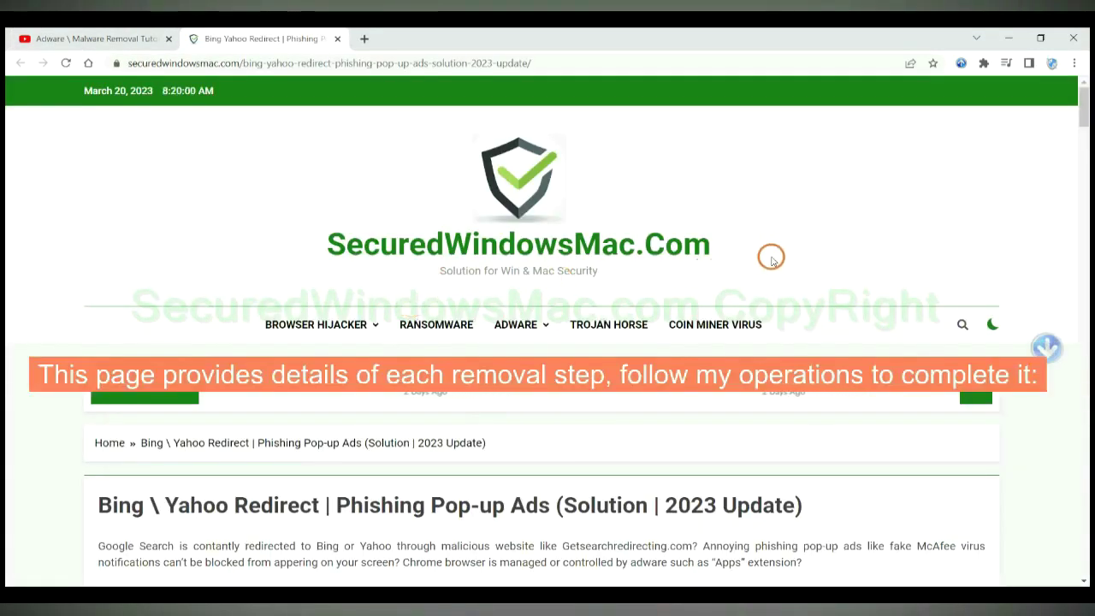
pyautogui.scroll(-10, 731, 283)
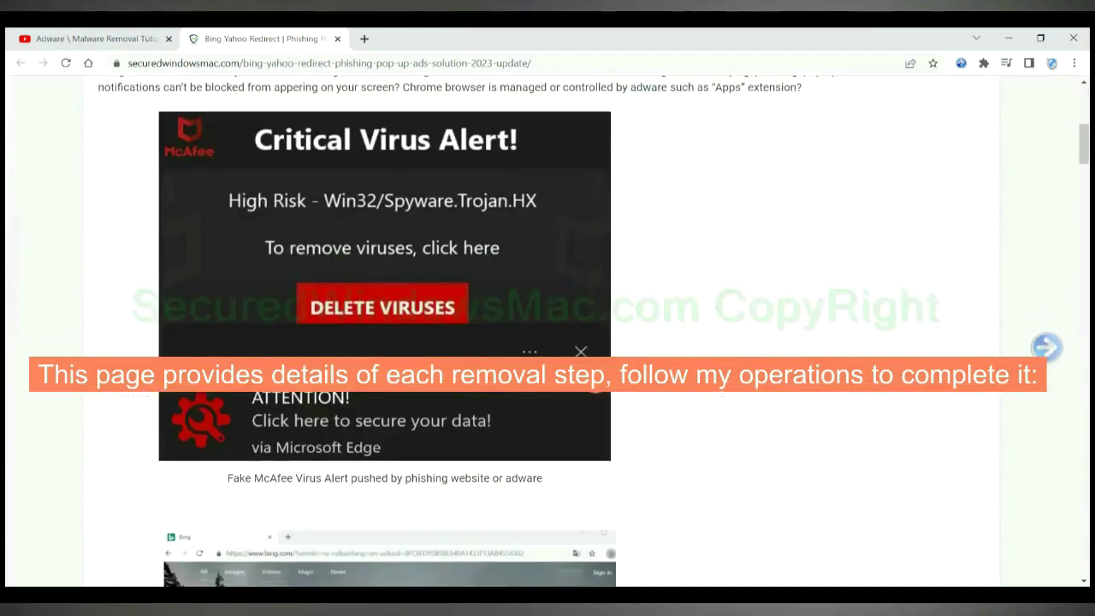
pyautogui.scroll(-4, 730, 284)
pyautogui.scroll(-2, 594, 377)
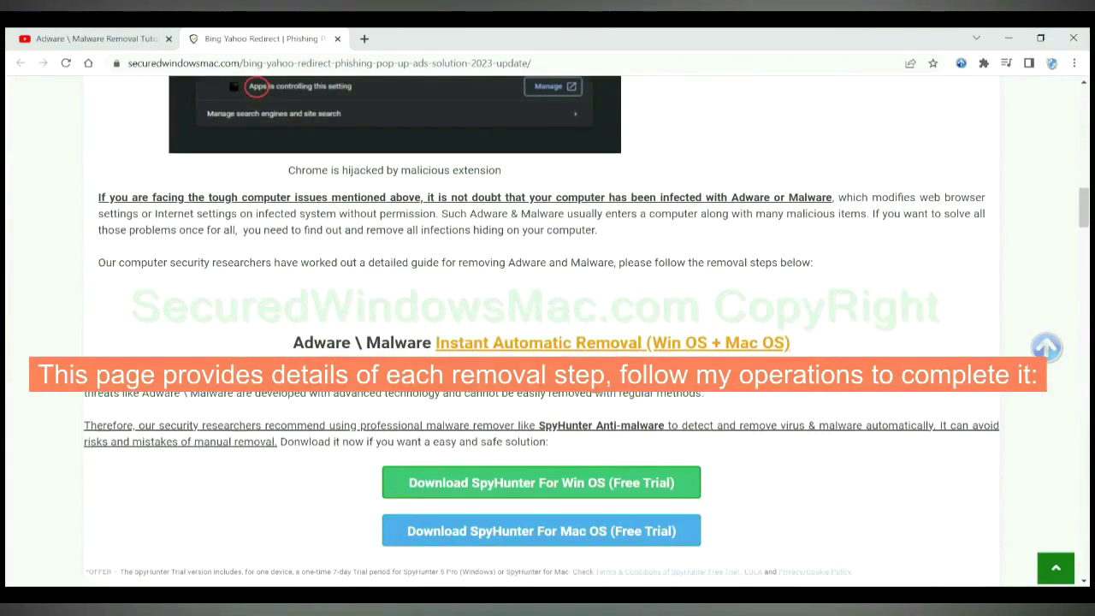
pyautogui.scroll(-2, 594, 376)
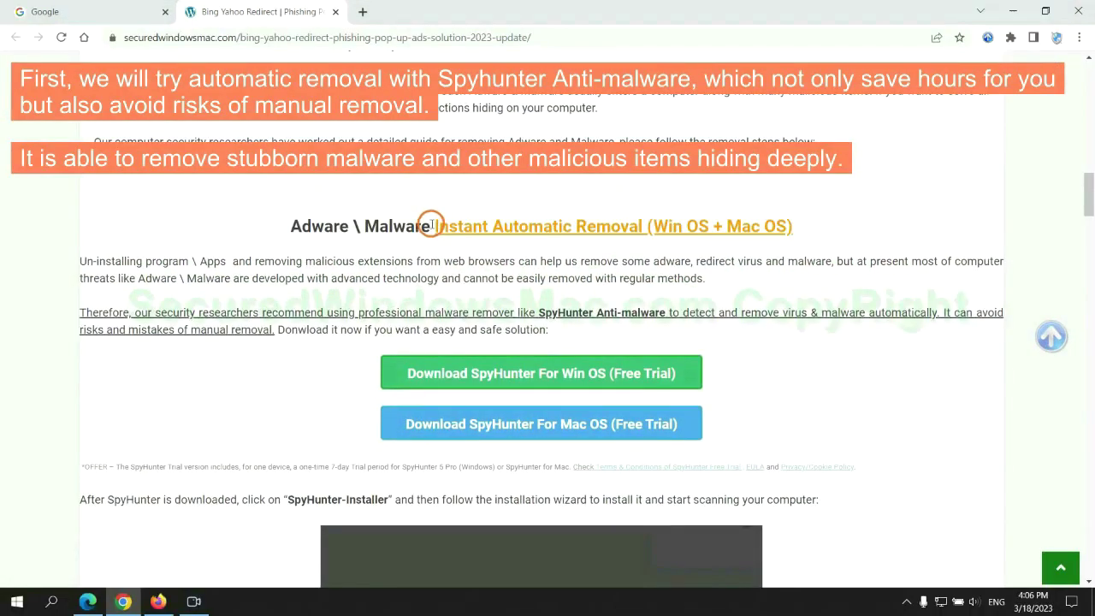
pyautogui.moveTo(432, 224); pyautogui.dragTo(643, 225)
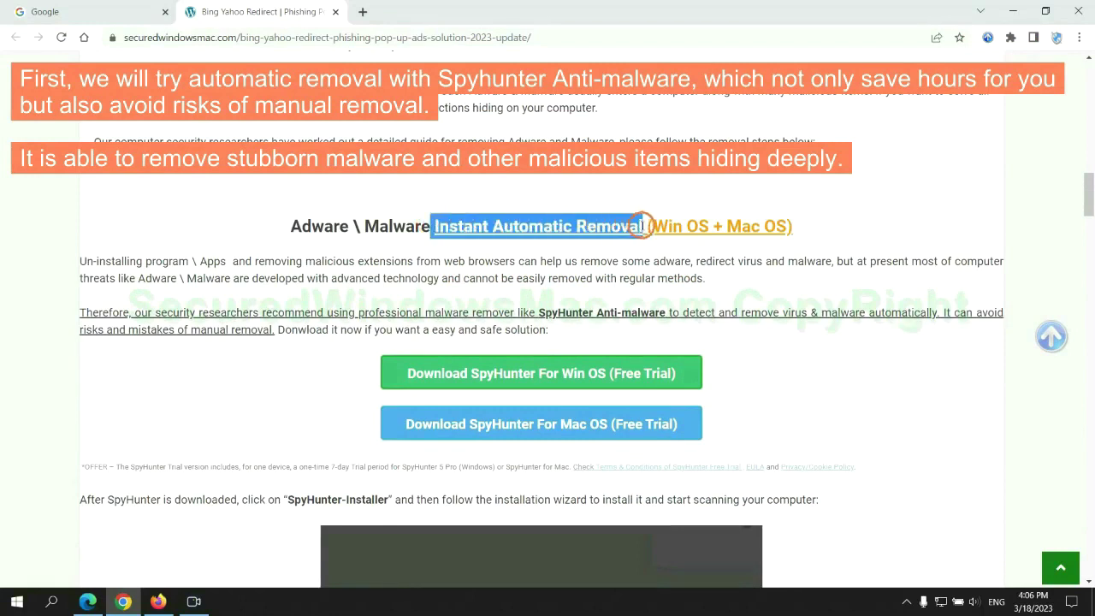
pyautogui.click(543, 188)
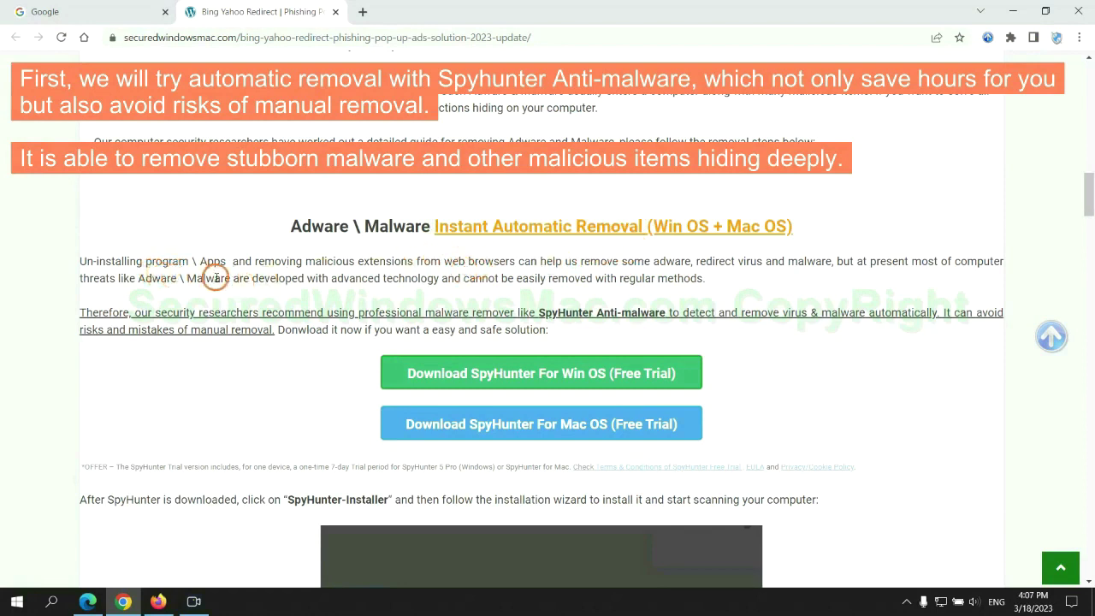
# Download SpyHunter for Win OS from the guide, keep the flagged file, and launch the installer.
pyautogui.scroll(-1, 542, 305)
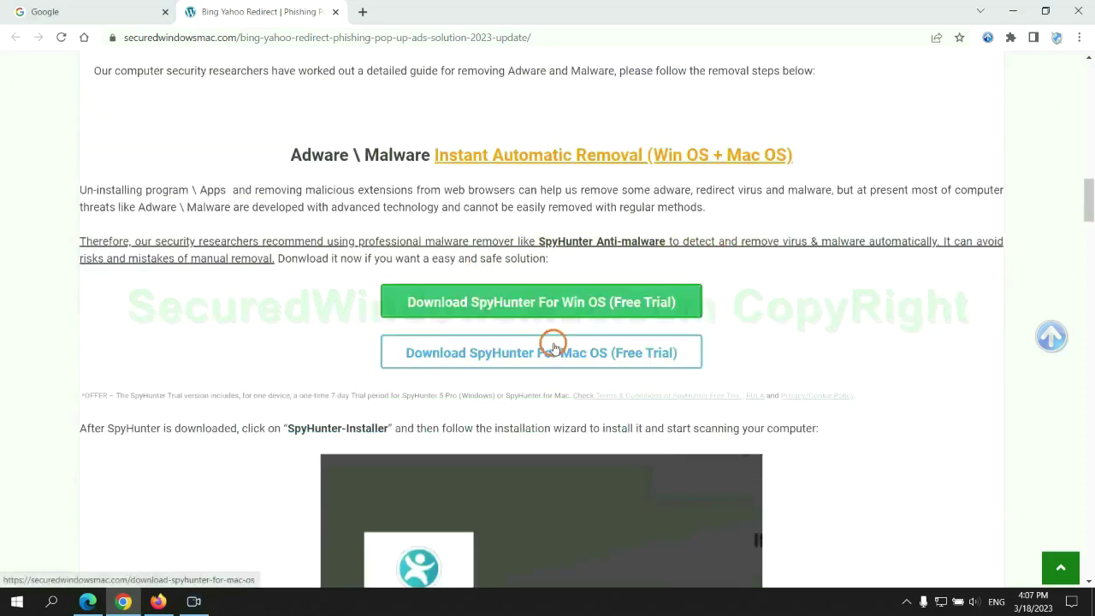
pyautogui.scroll(-1, 554, 345)
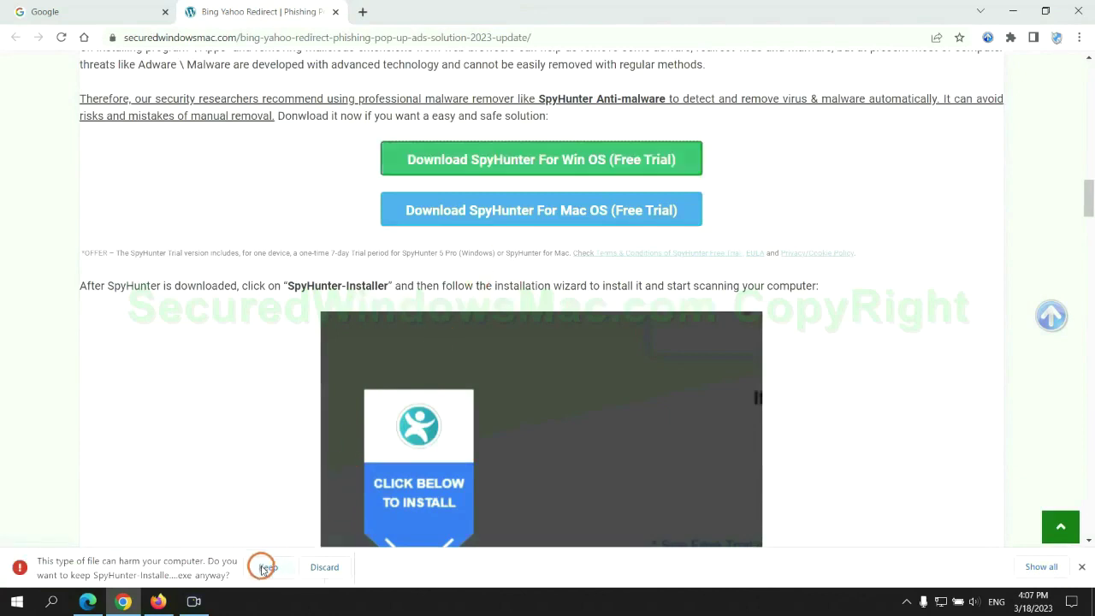
pyautogui.click(267, 566)
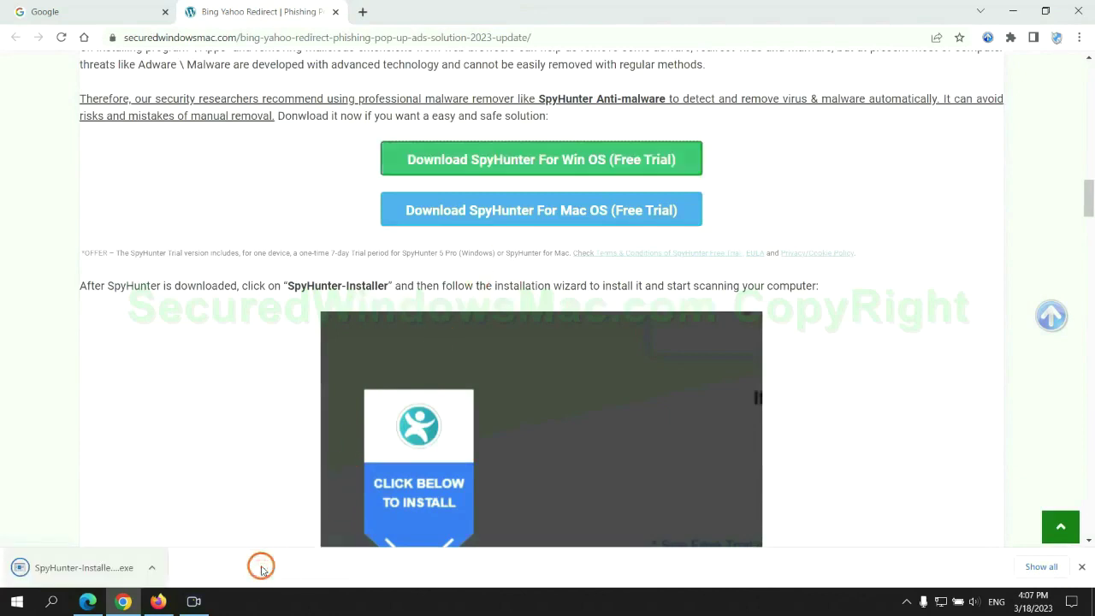
pyautogui.click(105, 569)
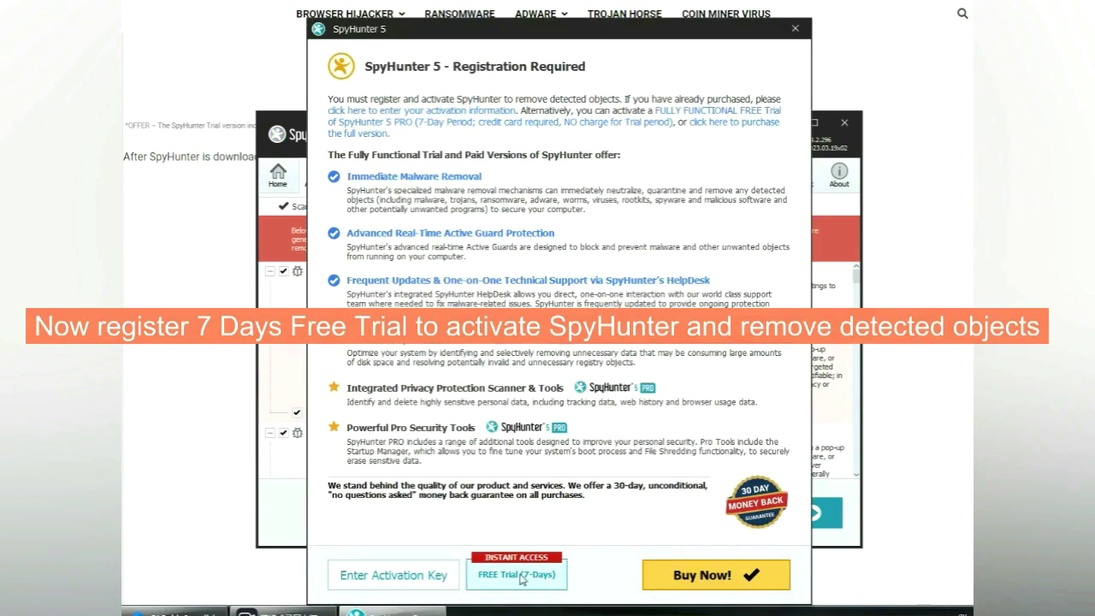
# Open the registration page for SpyHunter's 7-day free trial.
pyautogui.click(518, 574)
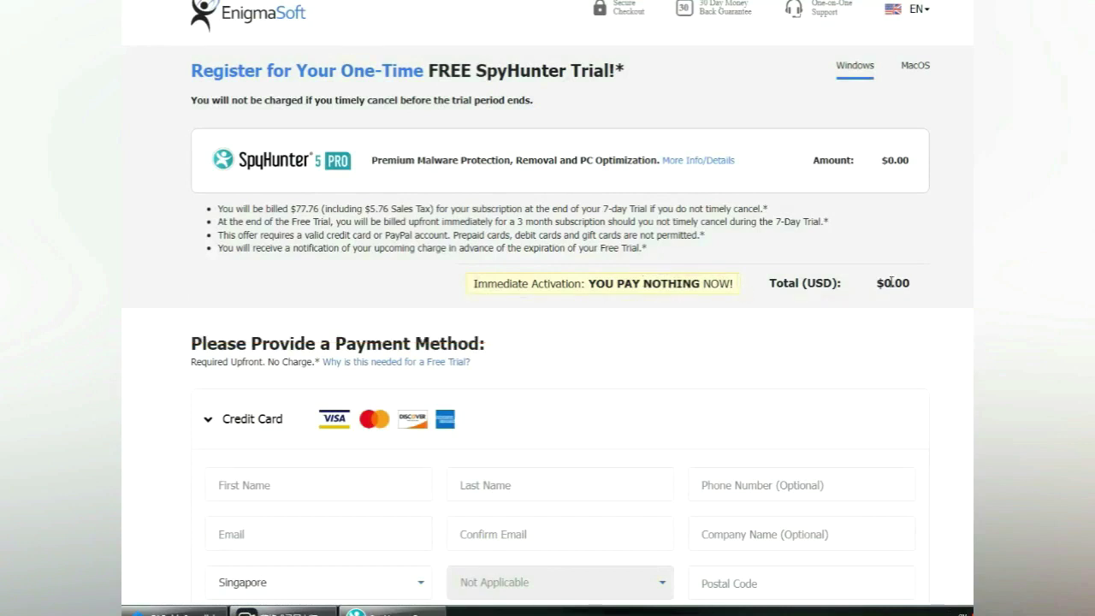
pyautogui.click(501, 164)
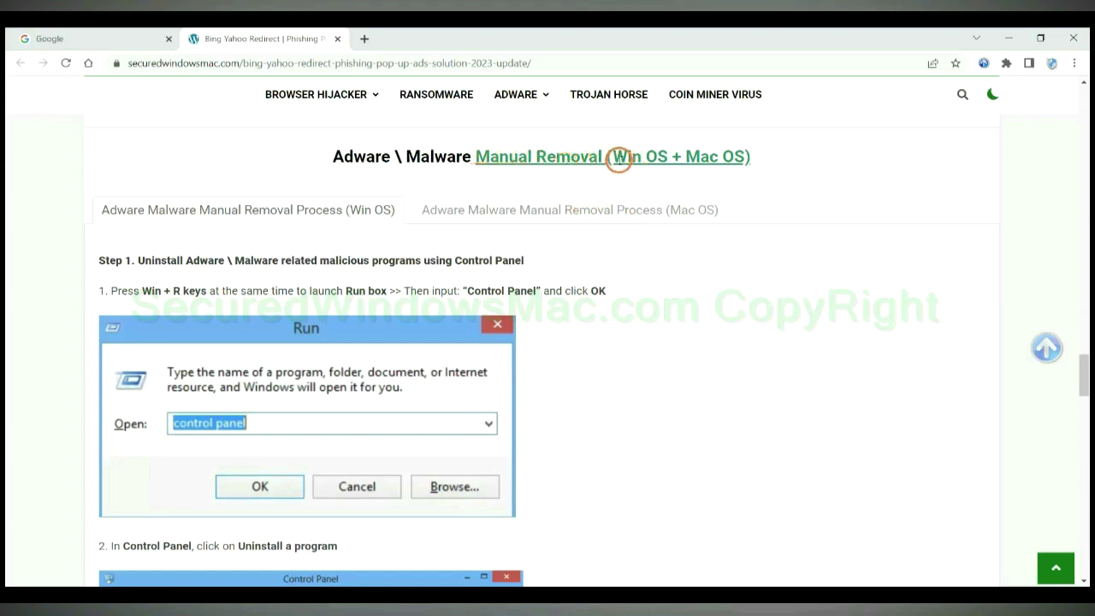
# Review the guide's Manual Removal section and Step 1 on uninstalling malicious programs using Control Panel.
pyautogui.moveTo(617, 159); pyautogui.dragTo(655, 159)
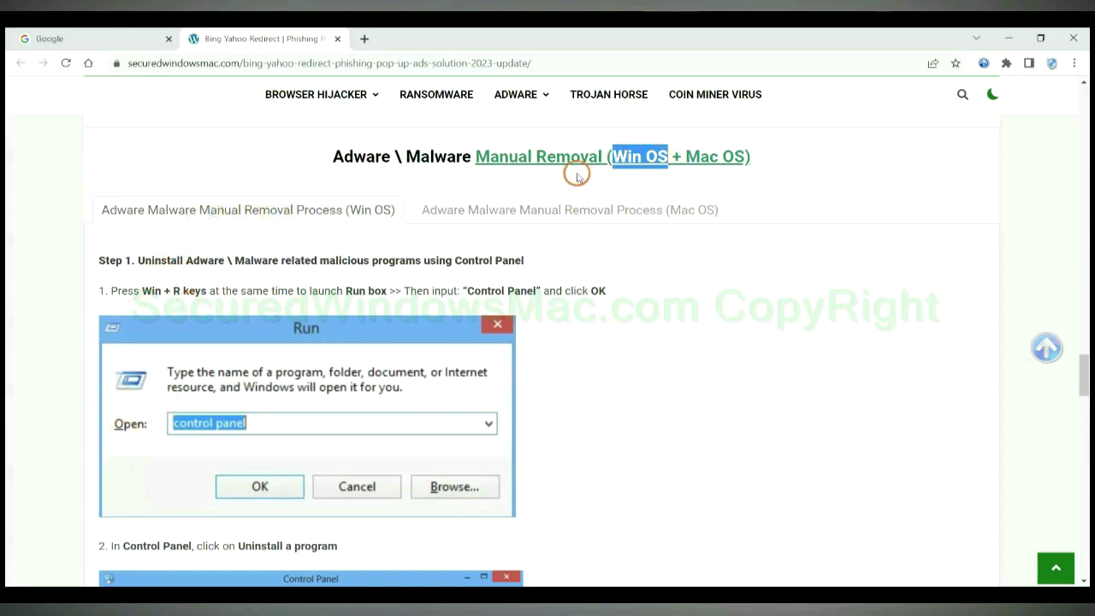
pyautogui.moveTo(685, 157); pyautogui.dragTo(745, 156)
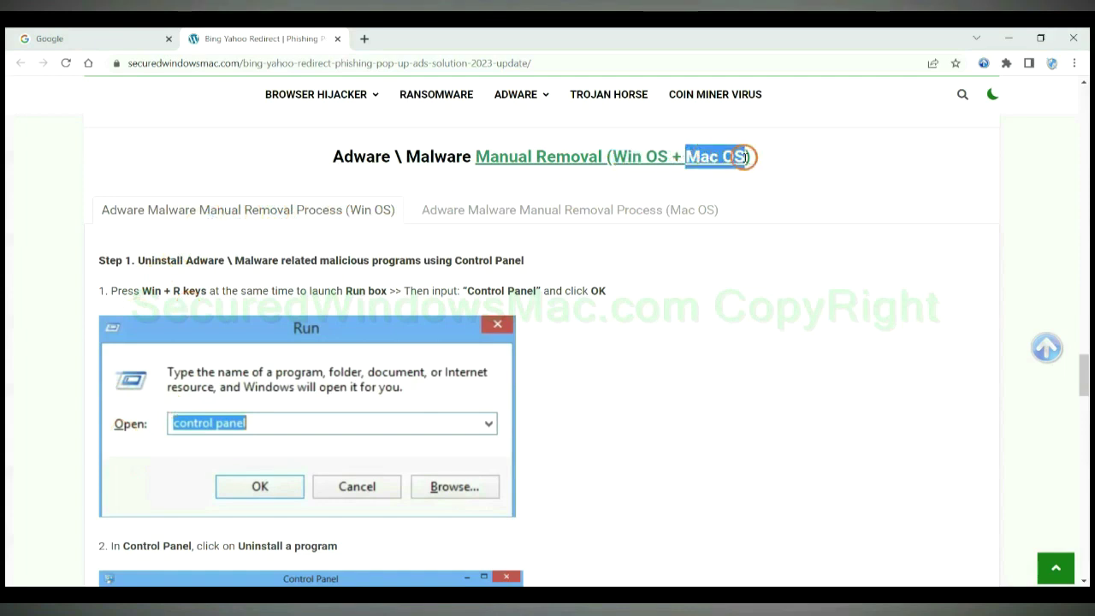
pyautogui.click(561, 206)
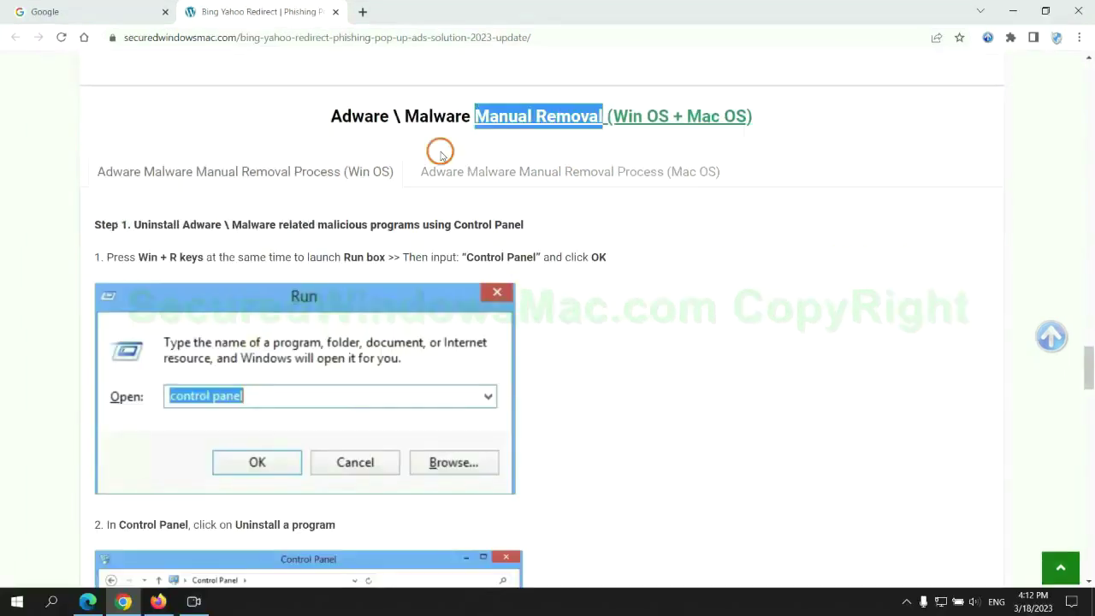
pyautogui.scroll(-1, 408, 298)
pyautogui.scroll(2, 408, 299)
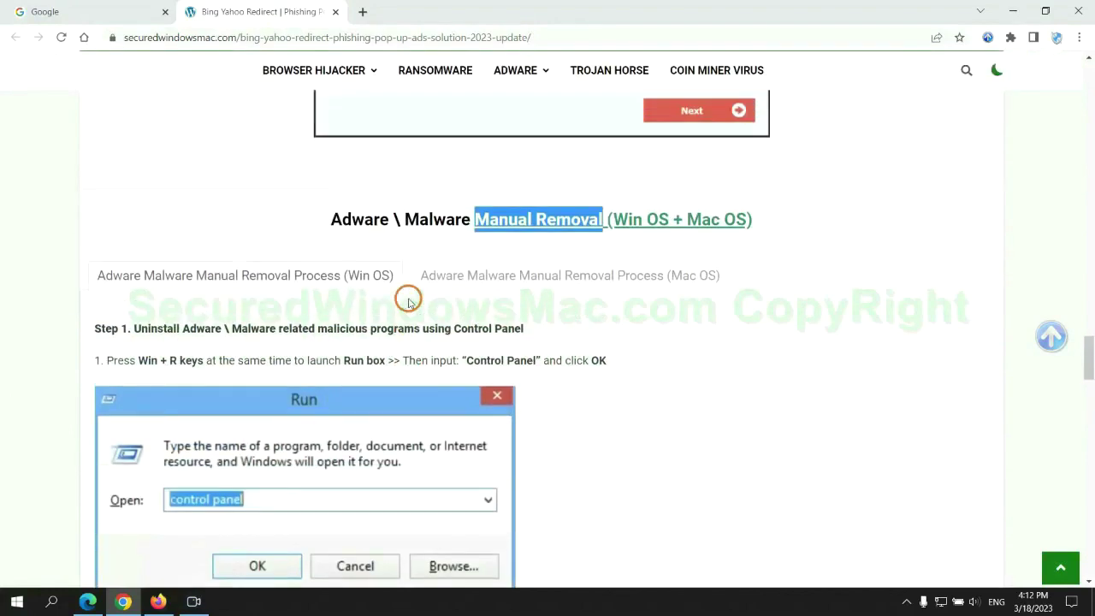
pyautogui.scroll(-2, 342, 283)
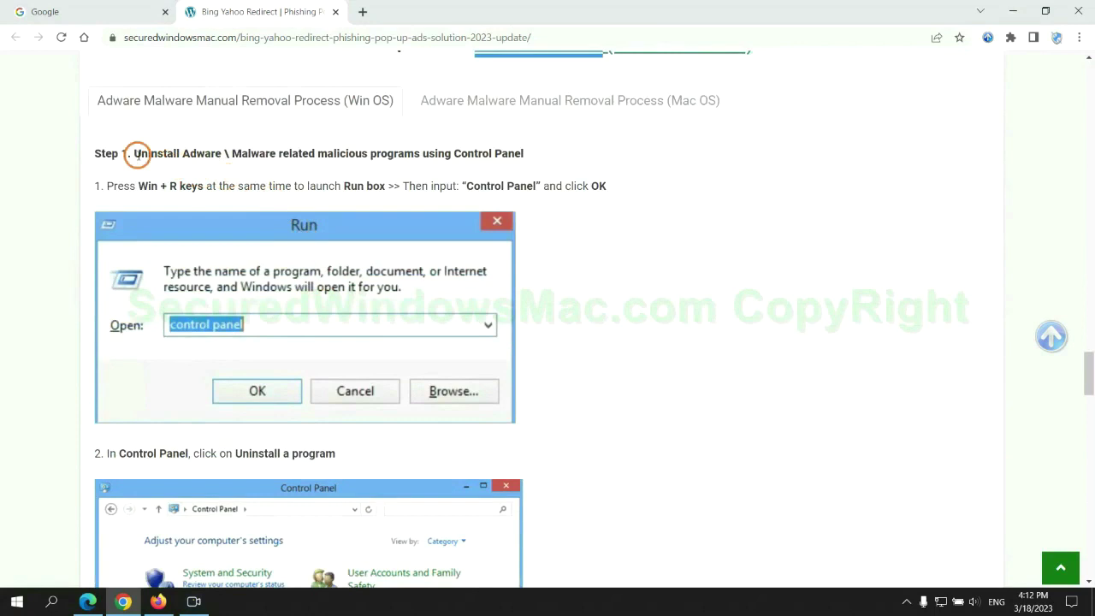
pyautogui.moveTo(135, 154); pyautogui.dragTo(420, 158)
pyautogui.click(622, 195)
pyautogui.scroll(-2, 682, 226)
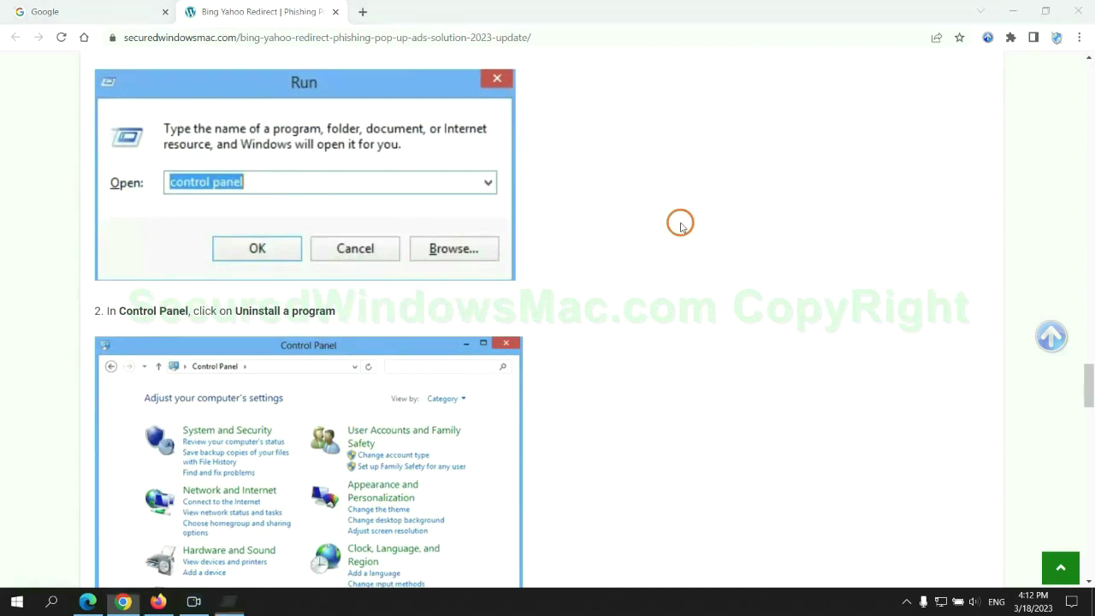
# Run "control panel", bring up the uninstall option for Lantern in the installed programs list, and close the window.
pyautogui.press('super+r')
pyautogui.write('control')
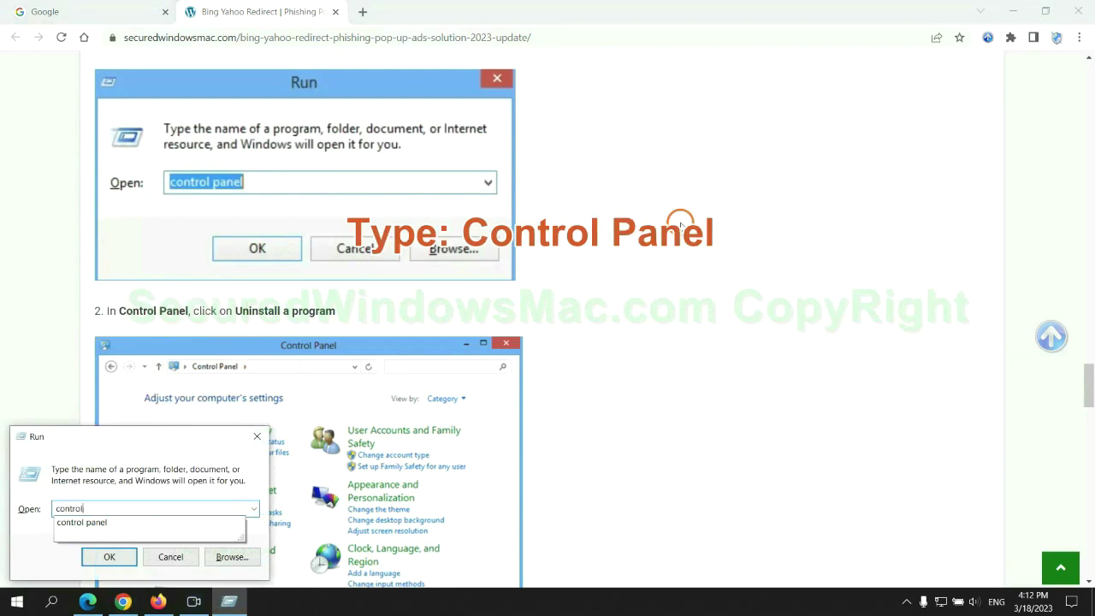
pyautogui.write(' panel')
pyautogui.press('Return')
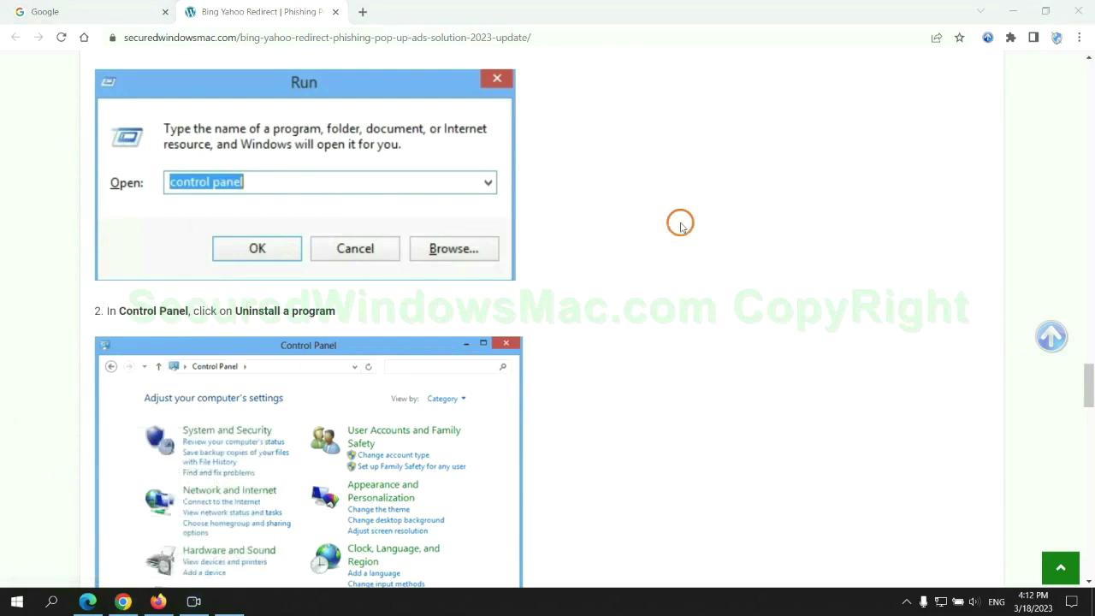
pyautogui.click(434, 302)
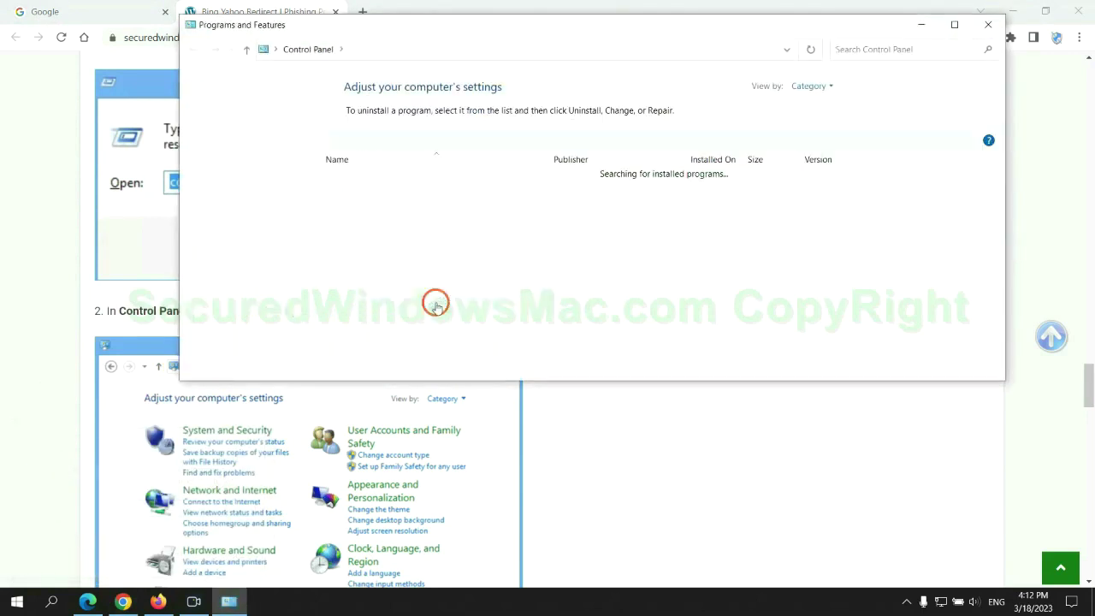
pyautogui.click(355, 203)
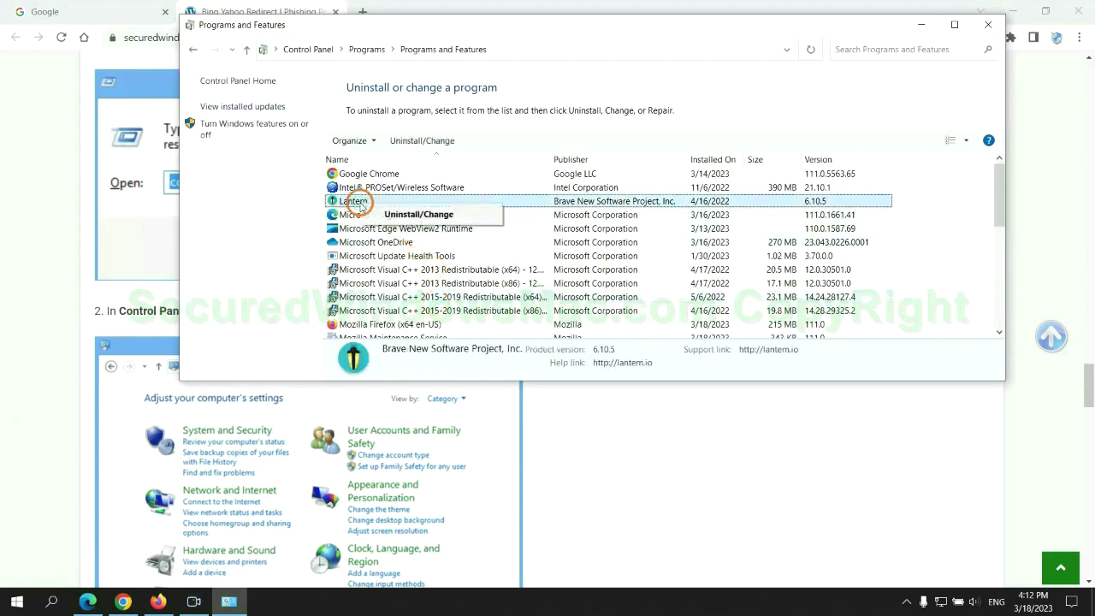
pyautogui.click(988, 24)
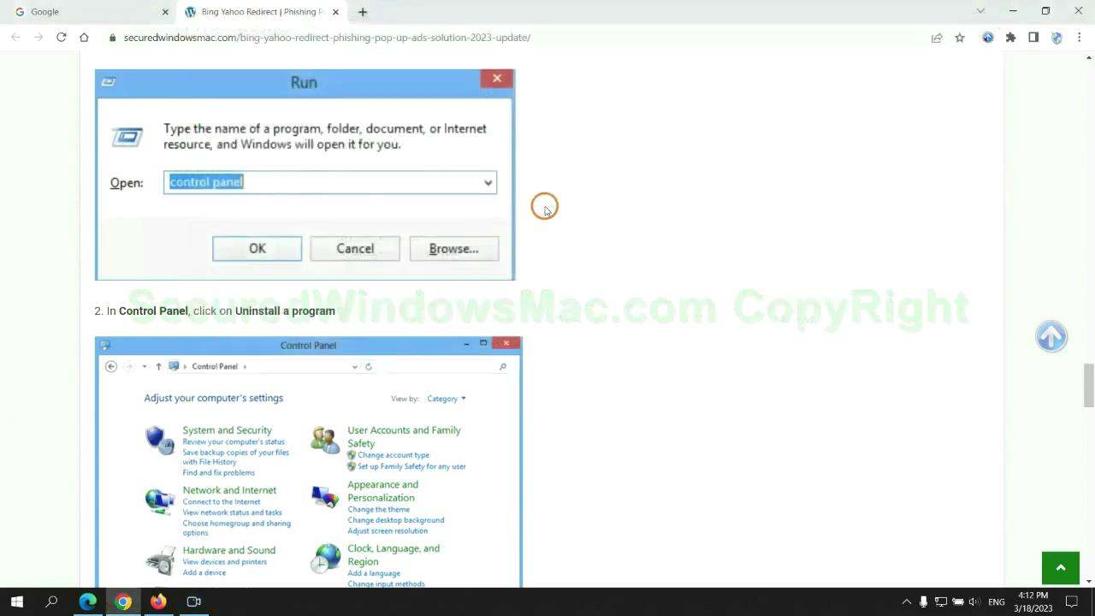
# Read Step 2 of the guide on removing malicious extensions from Microsoft Edge, Chrome, Firefox and IE.
pyautogui.scroll(-5, 320, 362)
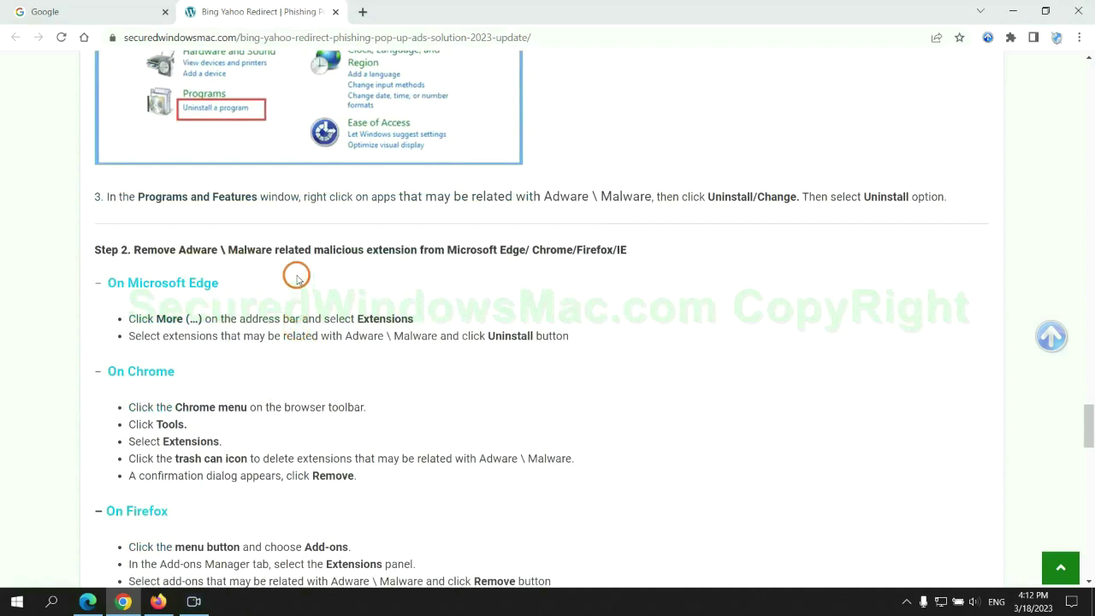
pyautogui.moveTo(313, 250); pyautogui.dragTo(420, 247)
pyautogui.click(376, 287)
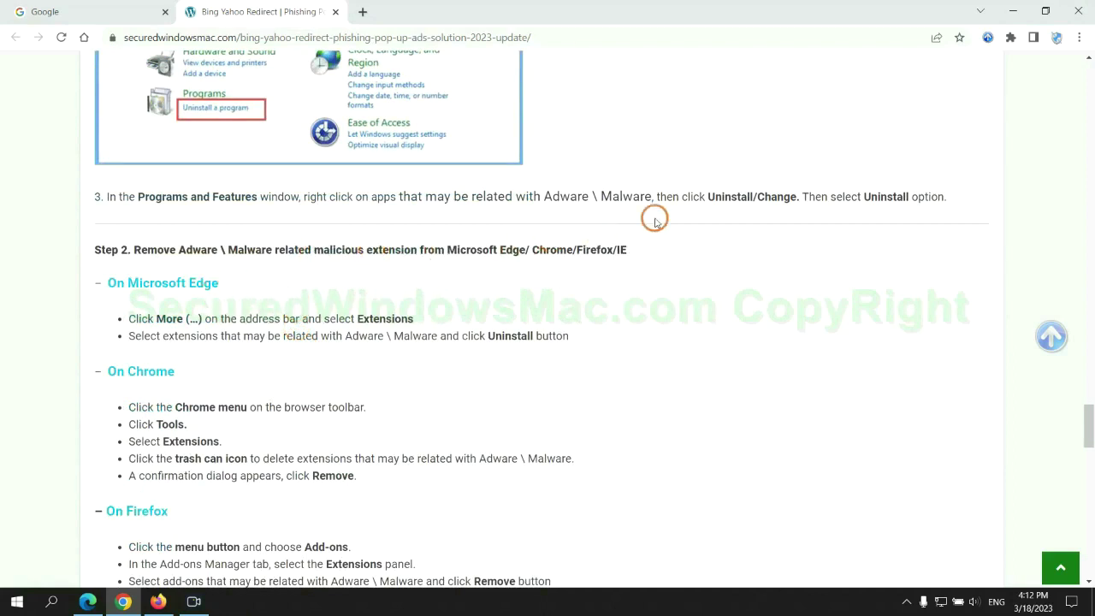
# Switch to Microsoft Edge, remove the McAfee WebAdvisor extension, and close the extensions page.
pyautogui.click(89, 598)
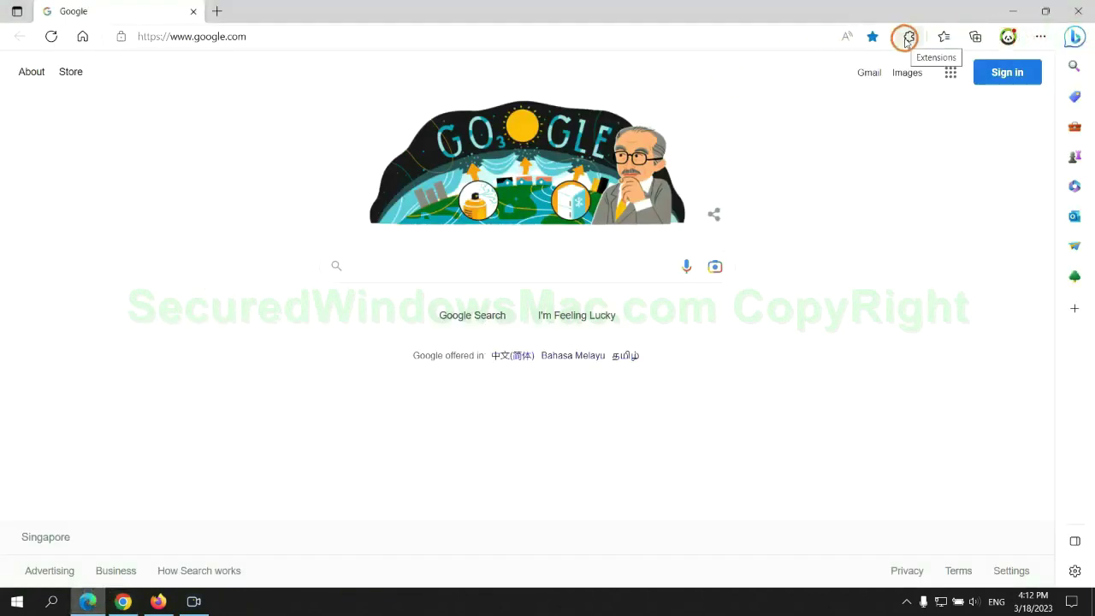
pyautogui.click(908, 37)
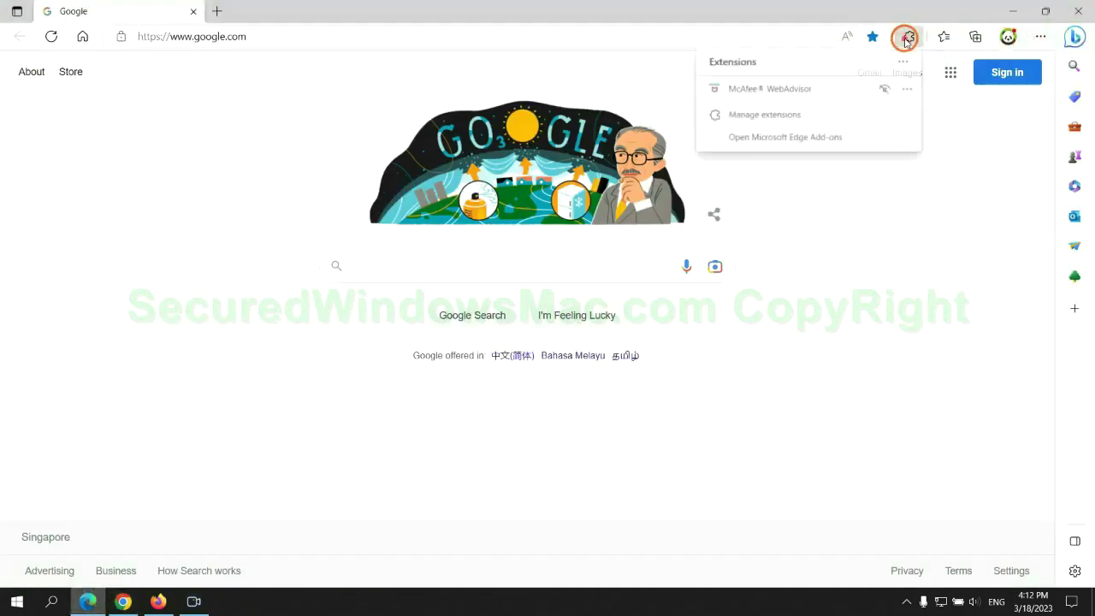
pyautogui.click(758, 112)
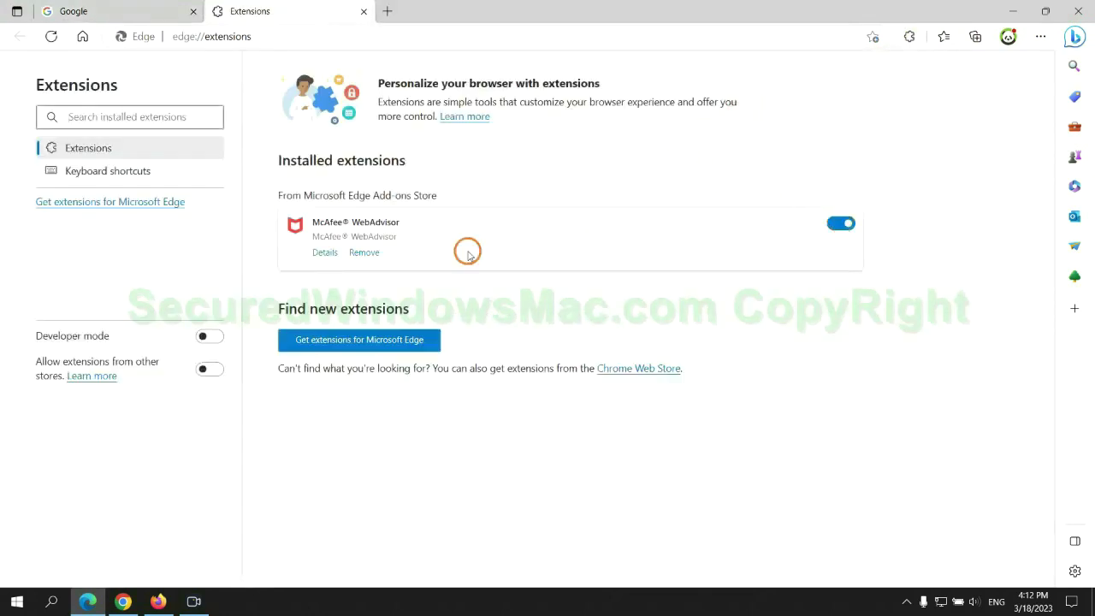
pyautogui.click(363, 252)
pyautogui.click(788, 135)
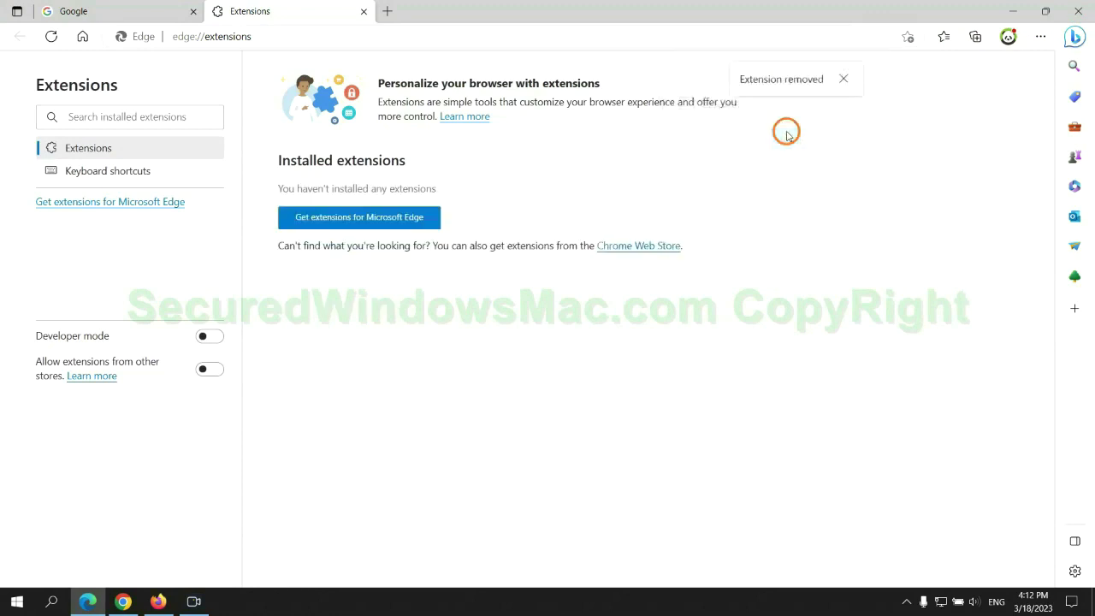
pyautogui.click(363, 12)
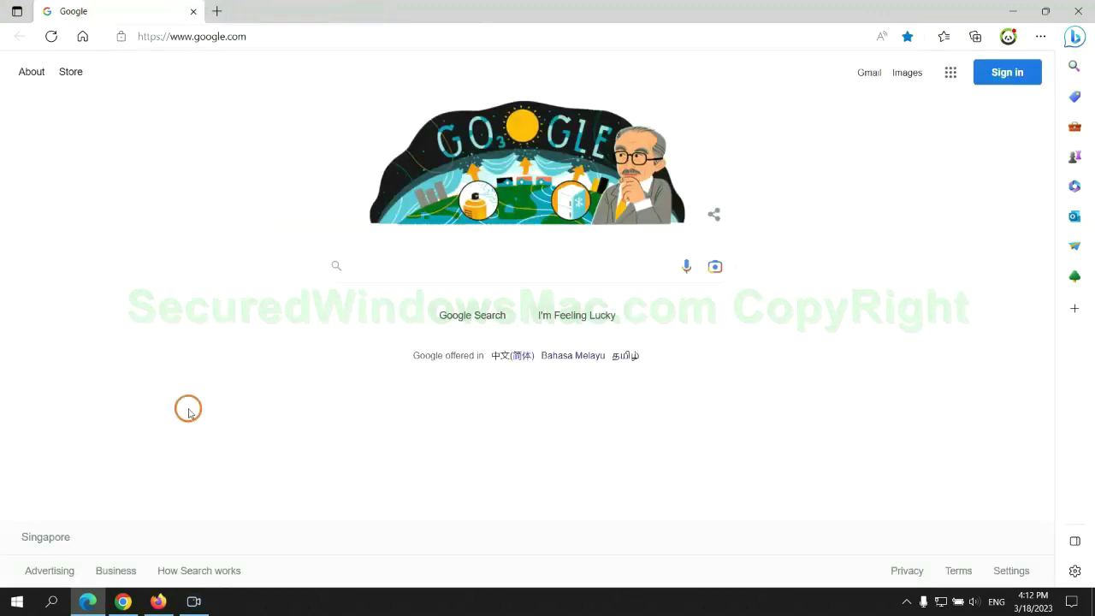
# Switch to Chrome and remove the "Ecosia - The search engine that plants trees" extension.
pyautogui.click(124, 601)
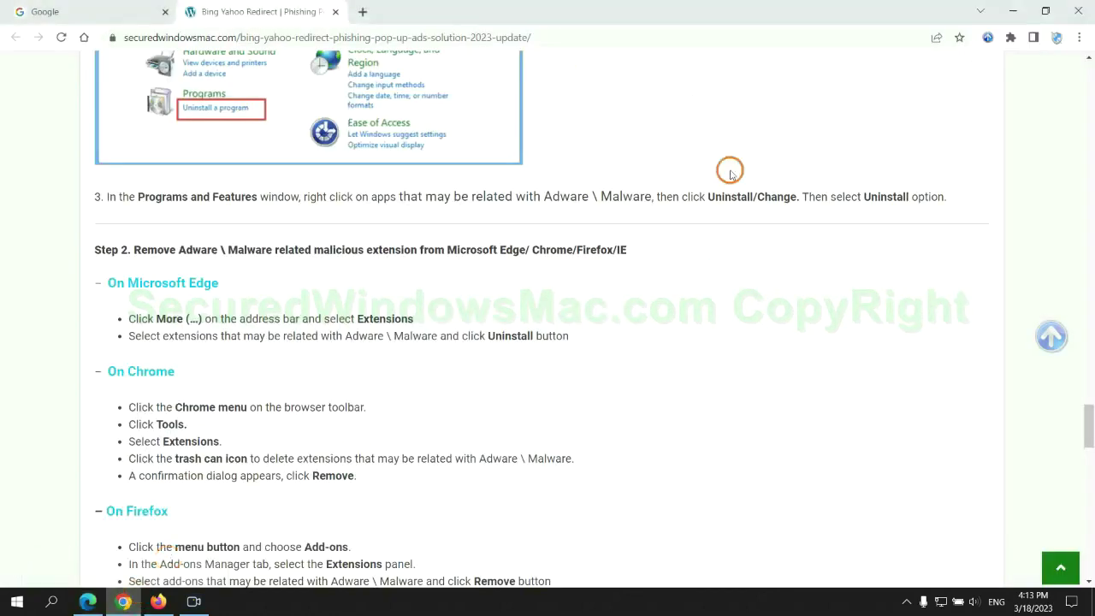
pyautogui.click(1010, 37)
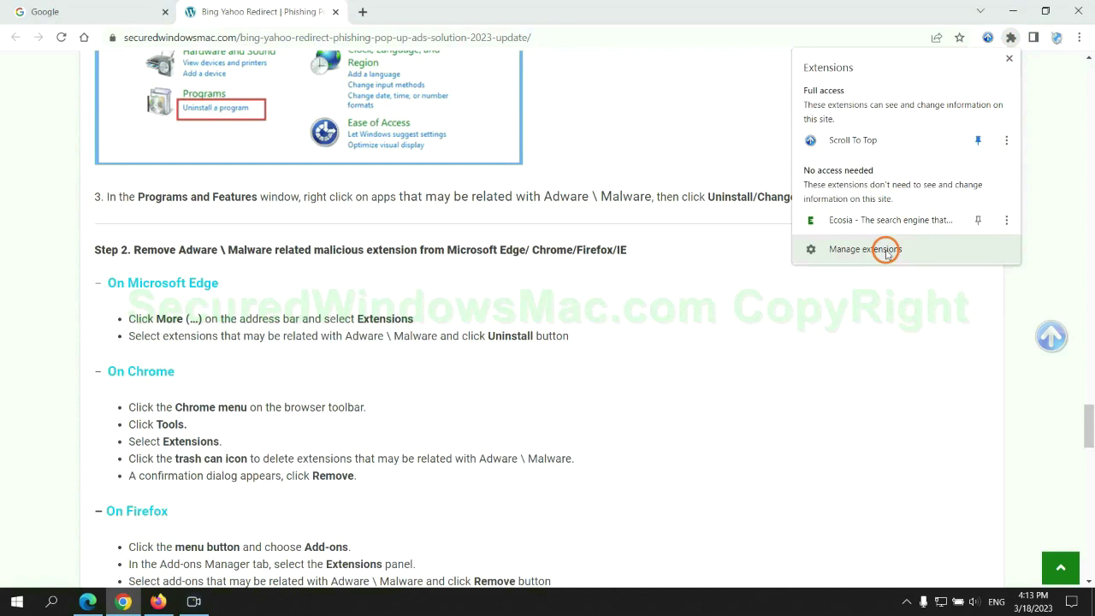
pyautogui.click(888, 250)
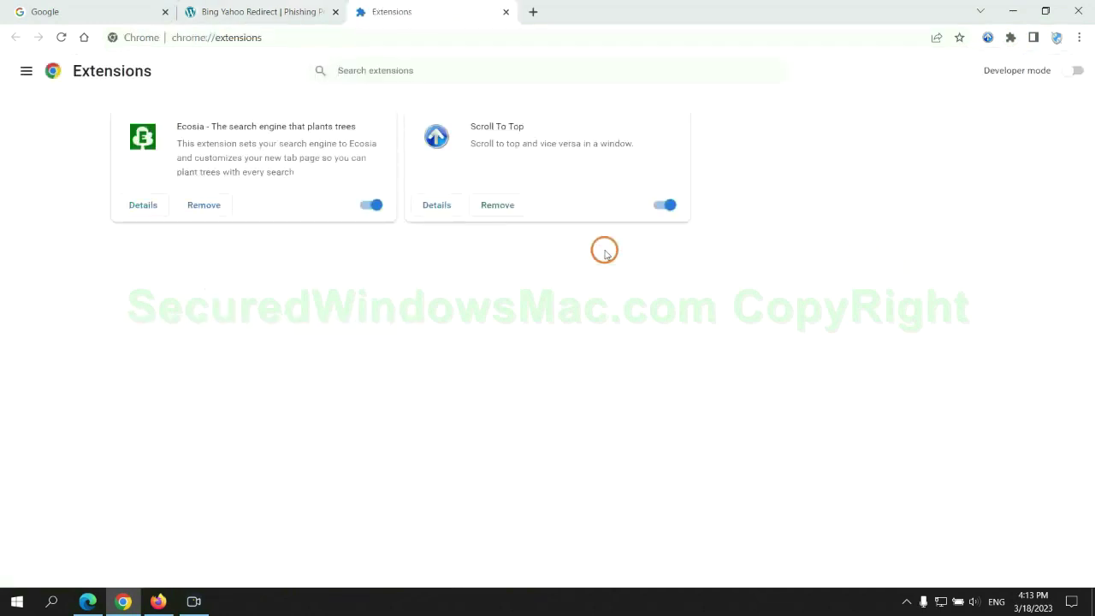
pyautogui.click(203, 206)
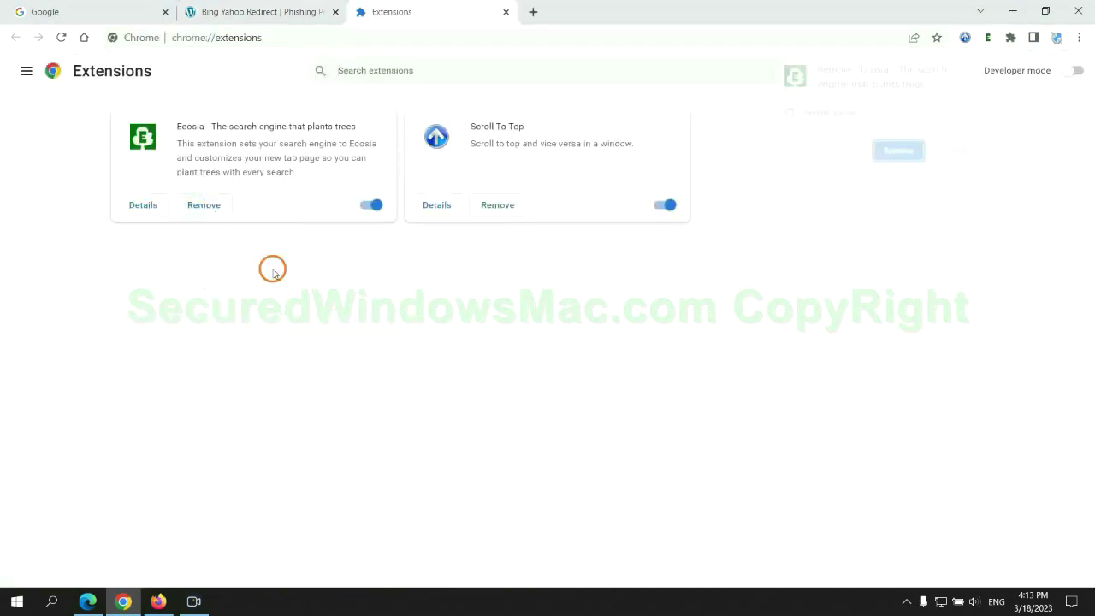
pyautogui.click(906, 152)
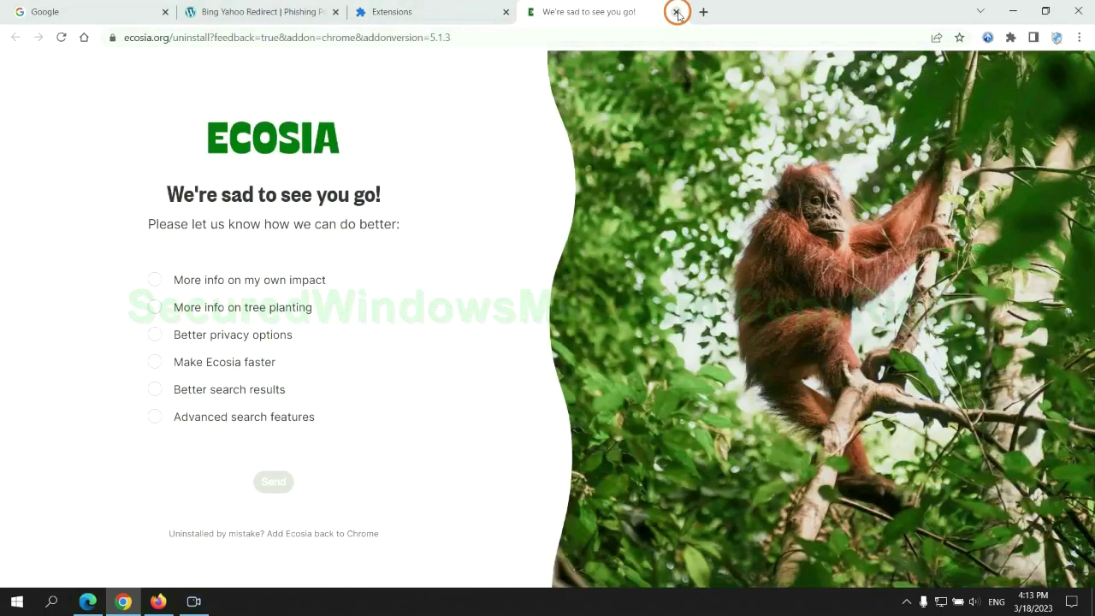
# Close the Ecosia feedback page, switch to Firefox and remove the Enhancer for YouTube extension.
pyautogui.click(676, 11)
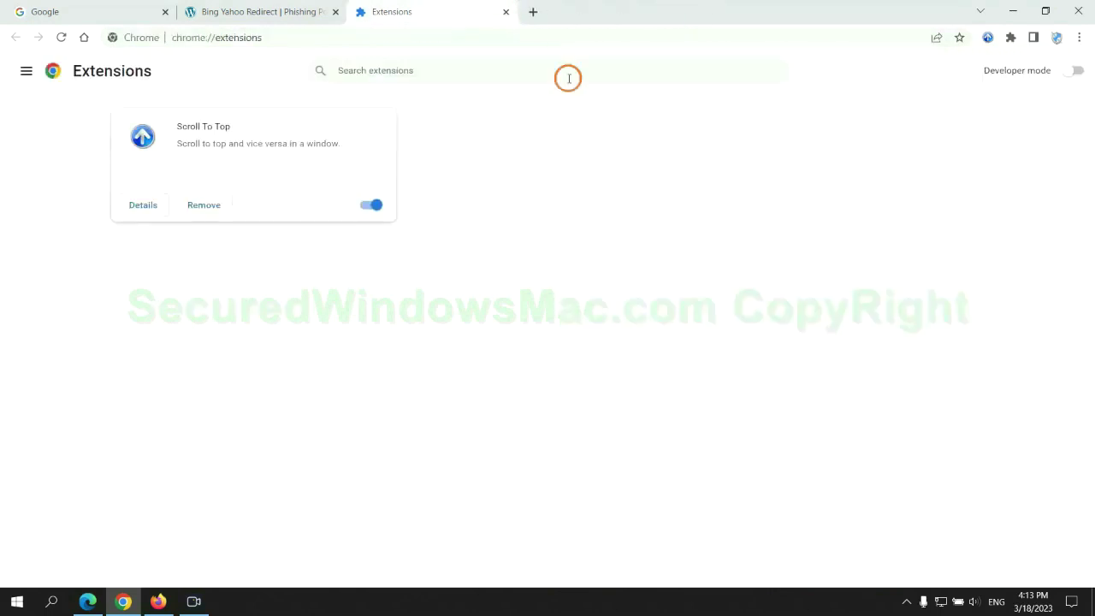
pyautogui.click(158, 601)
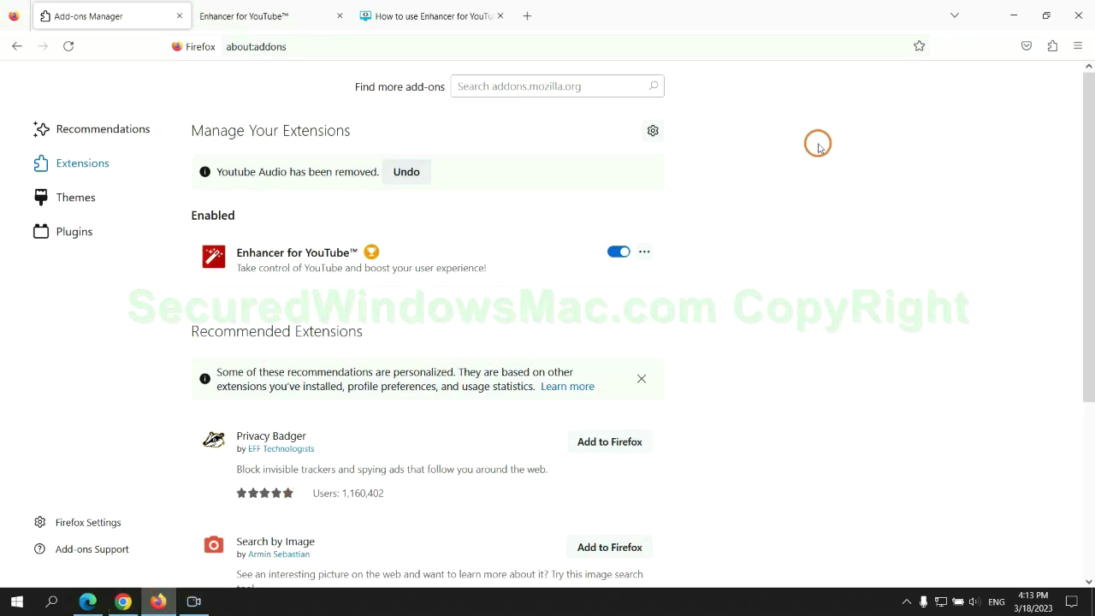
pyautogui.click(1051, 48)
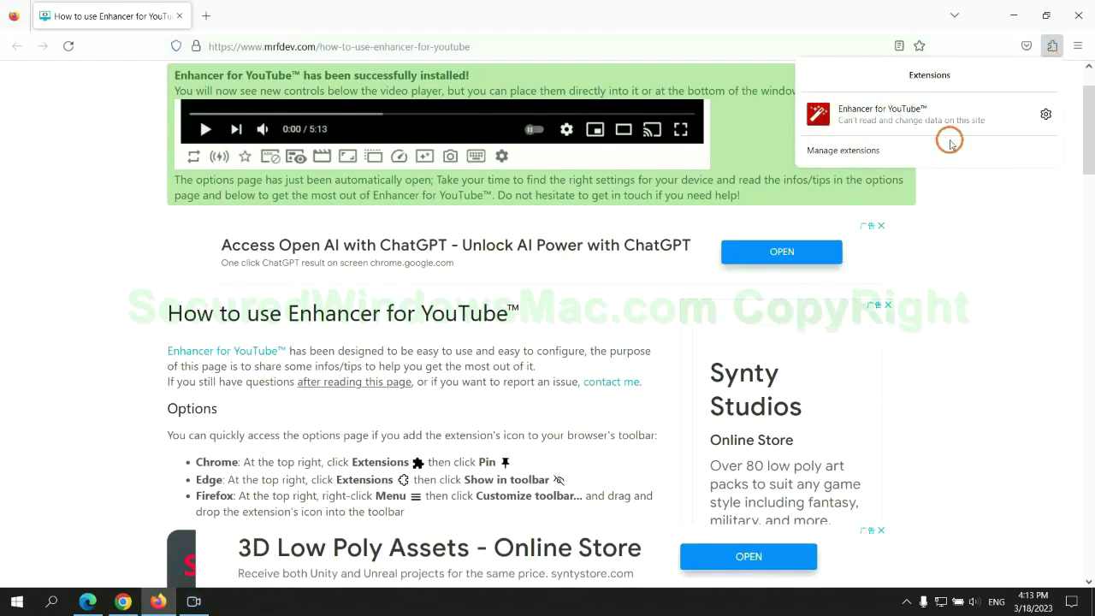
pyautogui.click(944, 147)
pyautogui.click(644, 210)
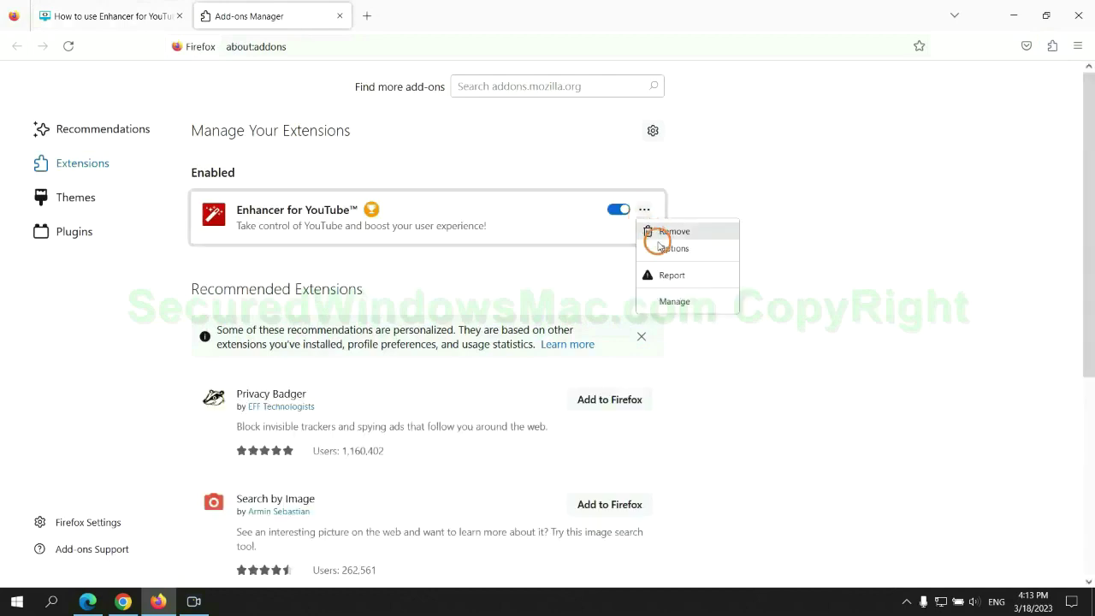
pyautogui.click(674, 233)
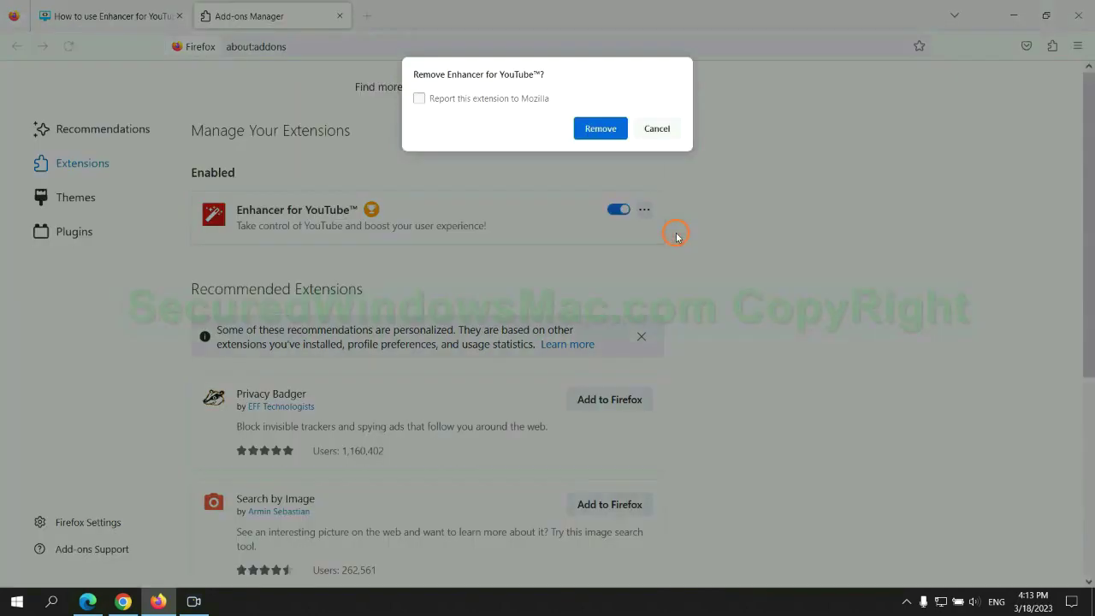
pyautogui.click(603, 129)
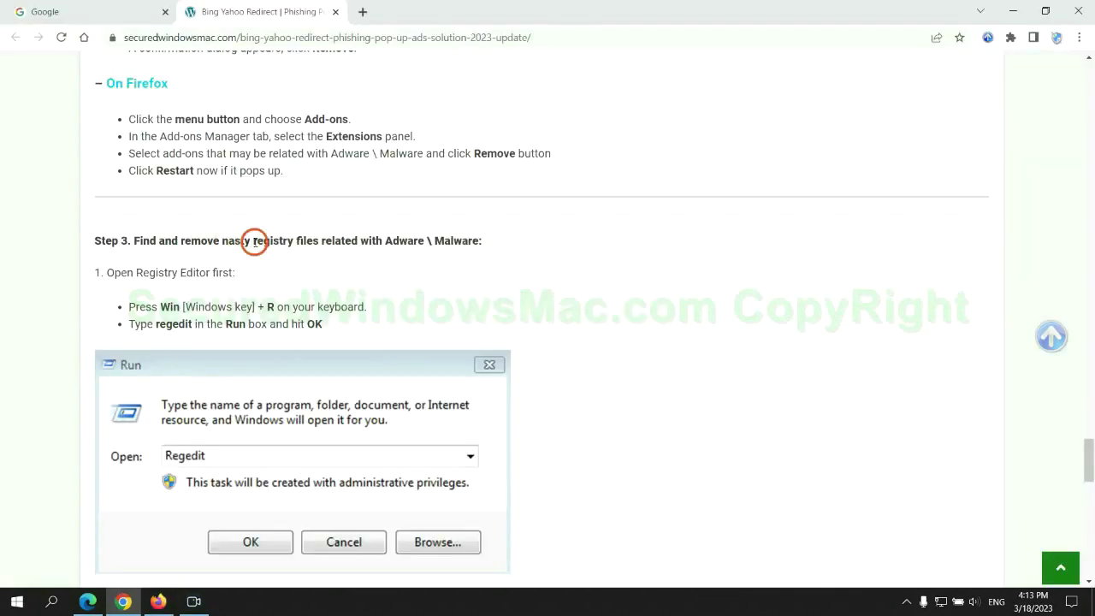
# Read Step 3 of the guide on nasty registry files and open Registry Editor by running "regedit".
pyautogui.moveTo(253, 240); pyautogui.dragTo(319, 272)
pyautogui.click(318, 272)
pyautogui.scroll(-2, 318, 272)
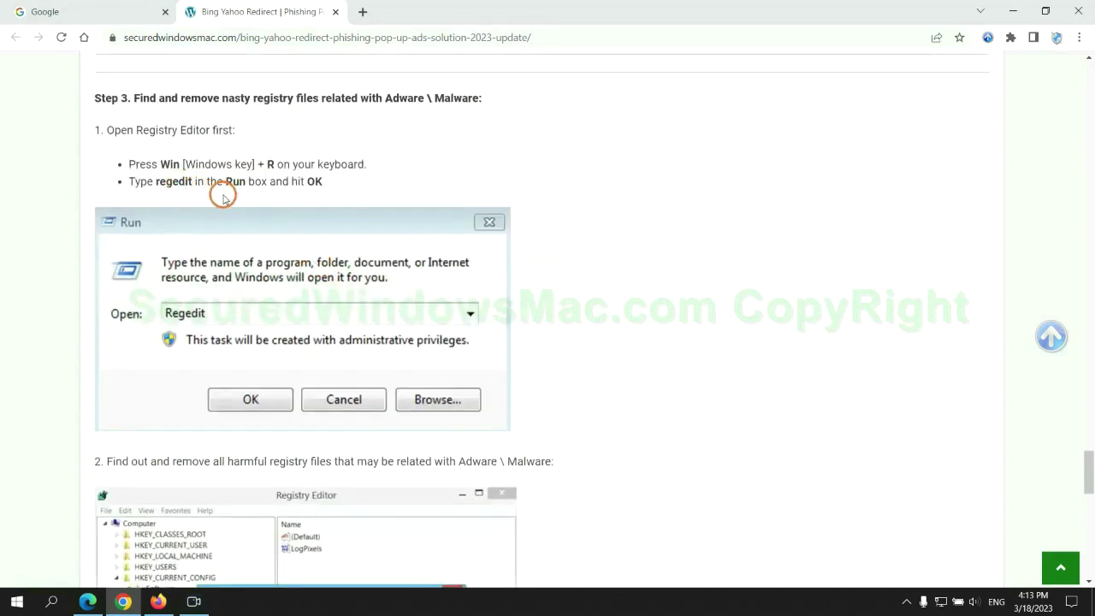
pyautogui.press('super+r')
pyautogui.write('re')
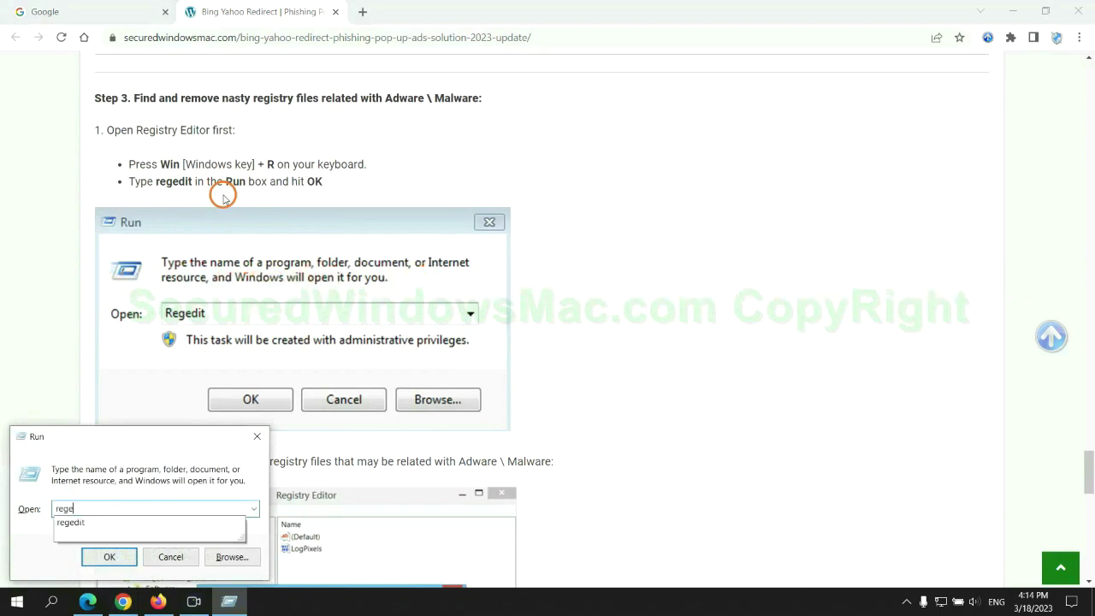
pyautogui.write('gedit')
pyautogui.press('Return')
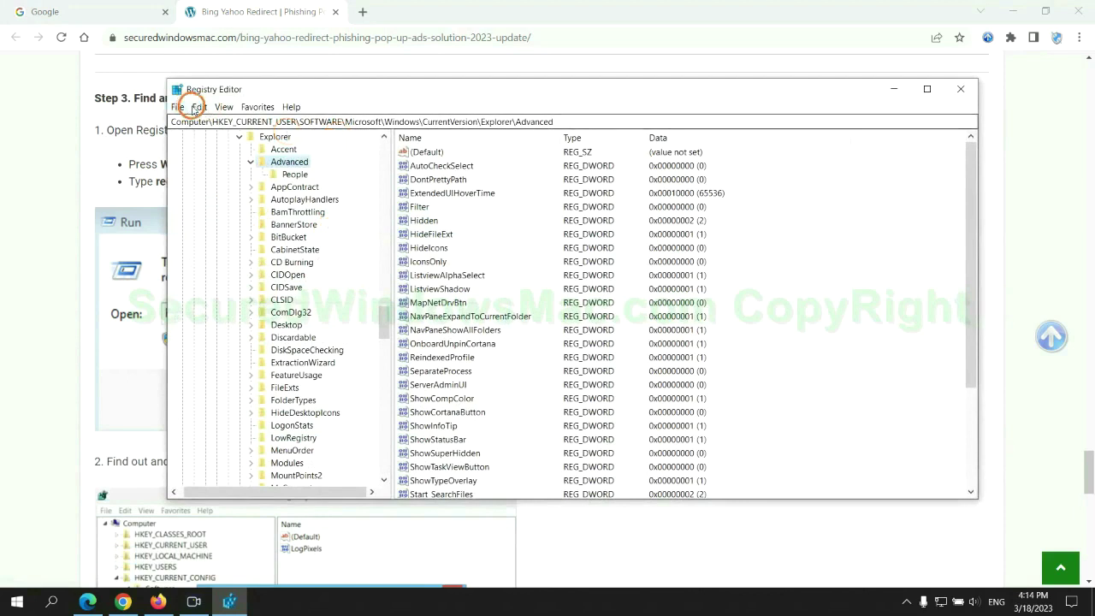
# Search the registry for "Apps" and bring up the available actions for the StoreAppsOnTaskbar value.
pyautogui.click(200, 107)
pyautogui.click(265, 206)
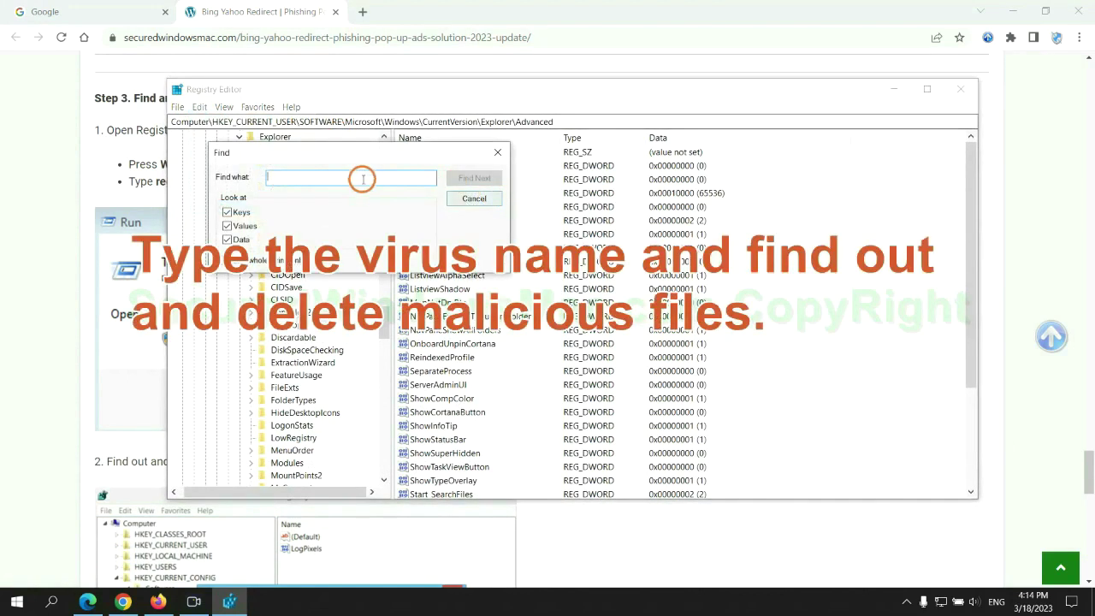
pyautogui.write('Apps')
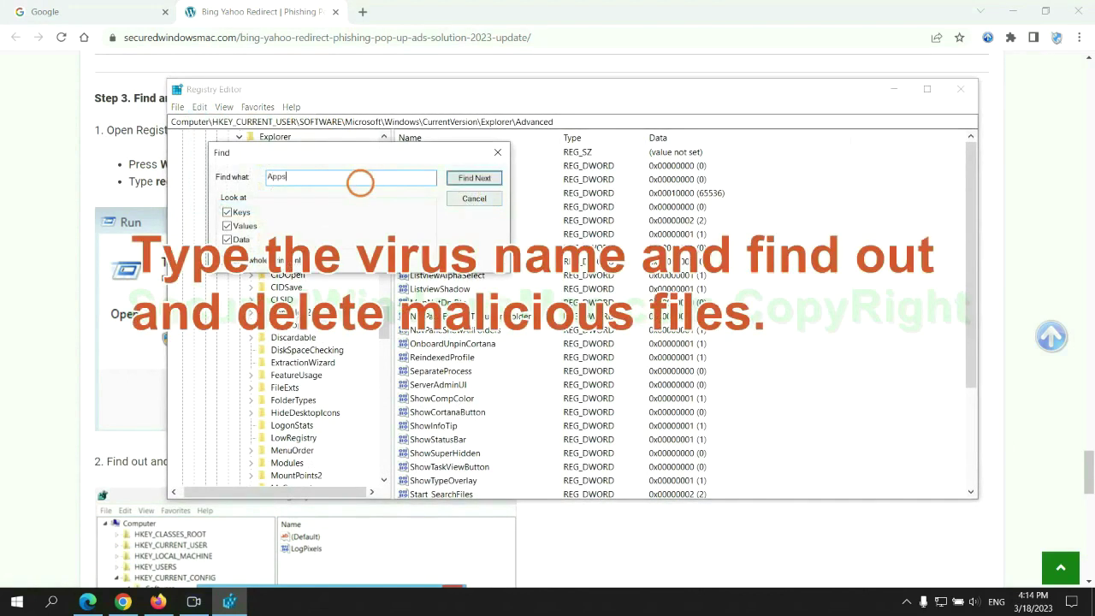
pyautogui.press('Return')
pyautogui.scroll(-2, 610, 347)
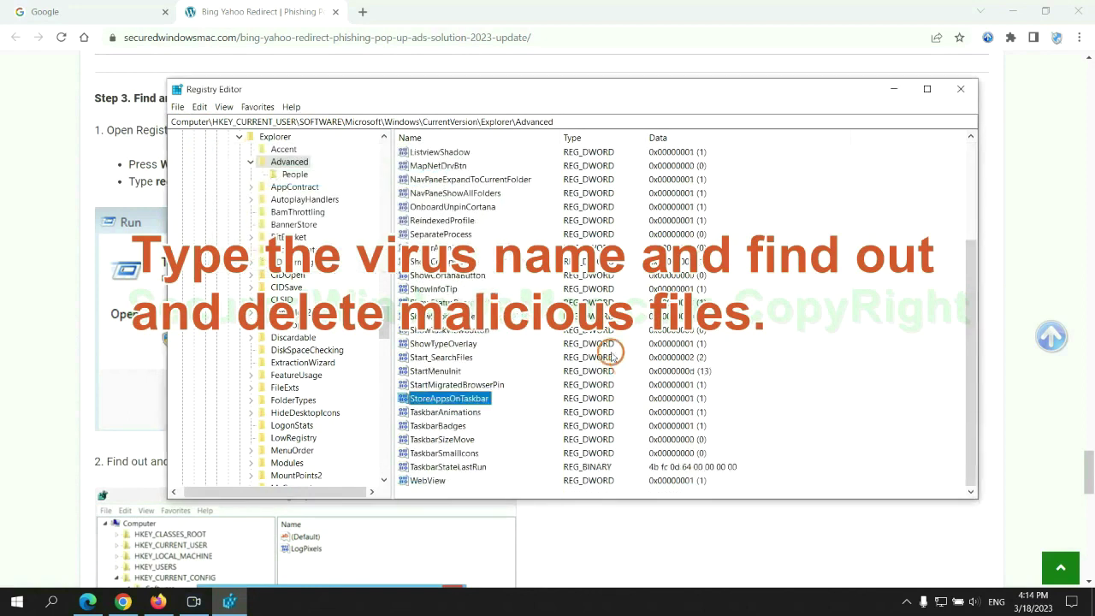
pyautogui.rightClick(494, 401)
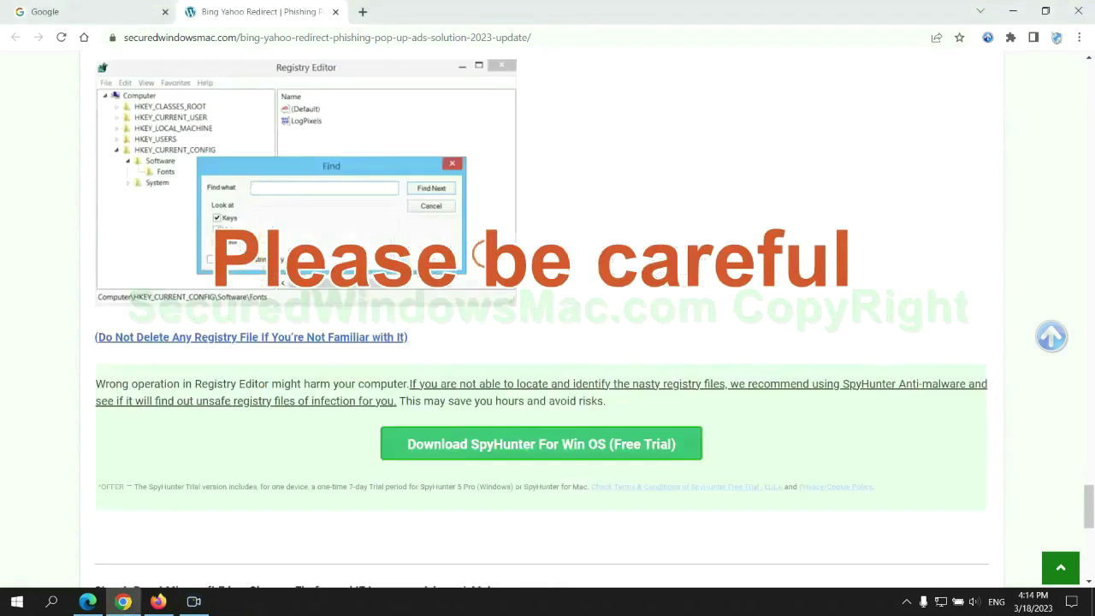
# Read the guide's registry warning and Step 4 on resetting Microsoft Edge, Chrome, Firefox and IE.
pyautogui.scroll(-1, 486, 257)
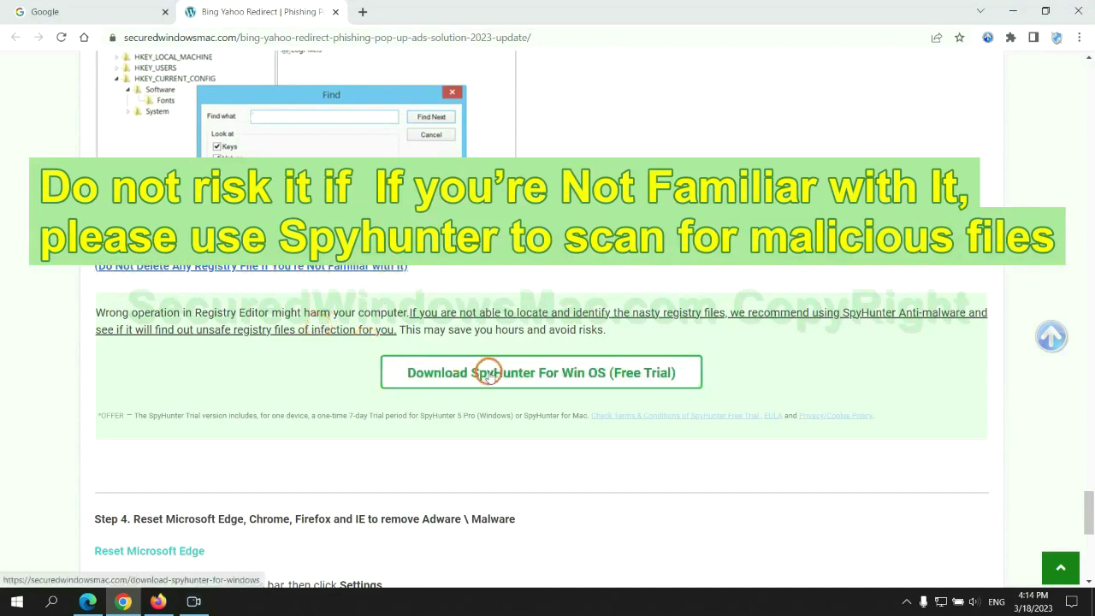
pyautogui.scroll(-5, 488, 373)
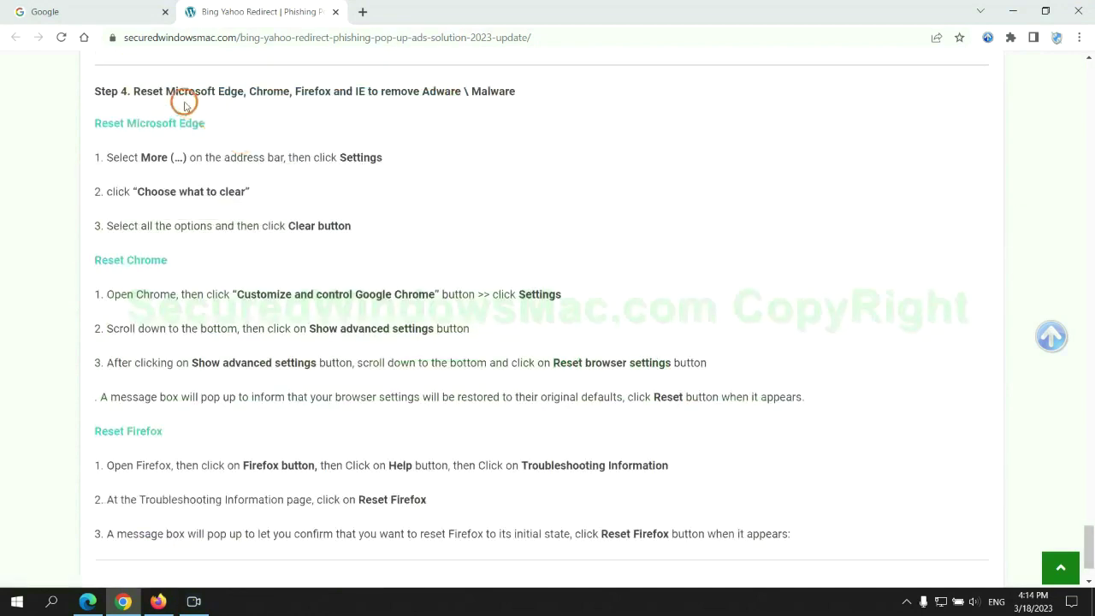
pyautogui.doubleClick(154, 91)
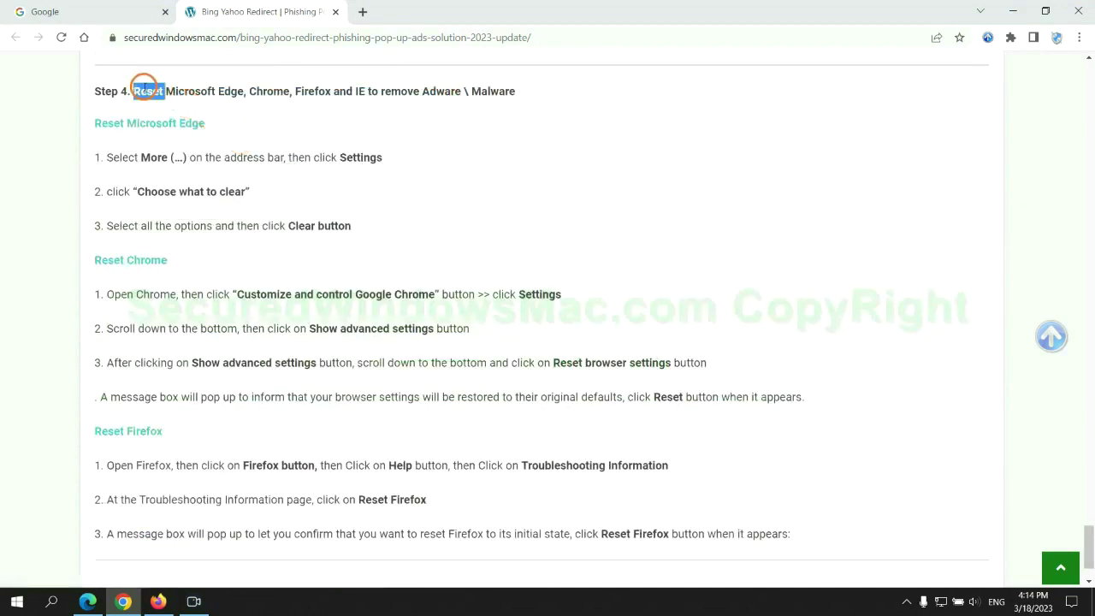
pyautogui.click(434, 120)
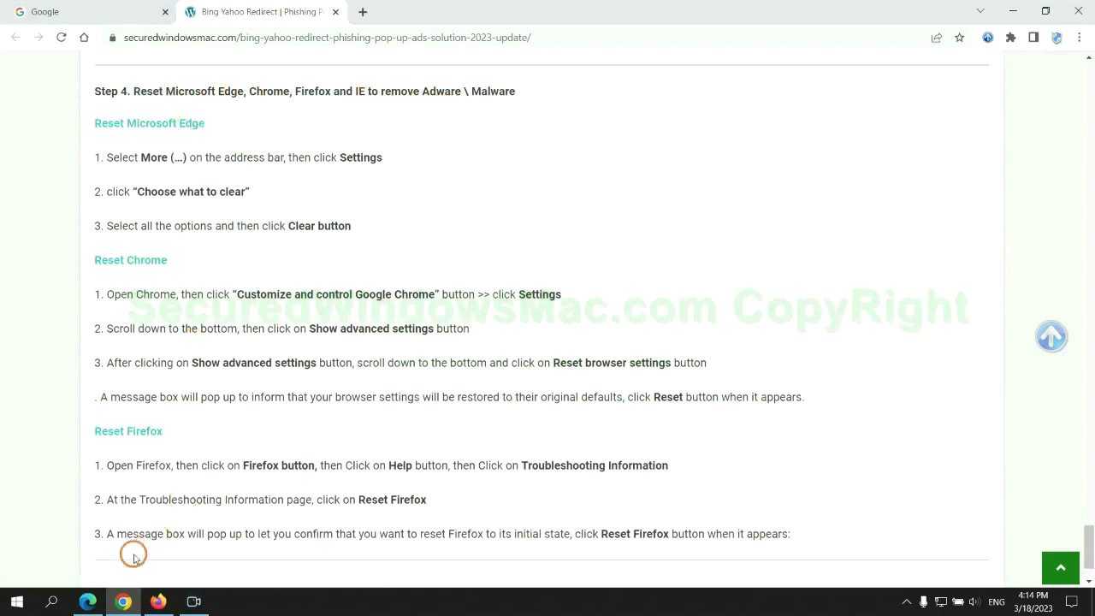
# Switch to Microsoft Edge and bring up the Clear browsing data options for all time from the privacy settings.
pyautogui.click(87, 601)
pyautogui.click(1036, 39)
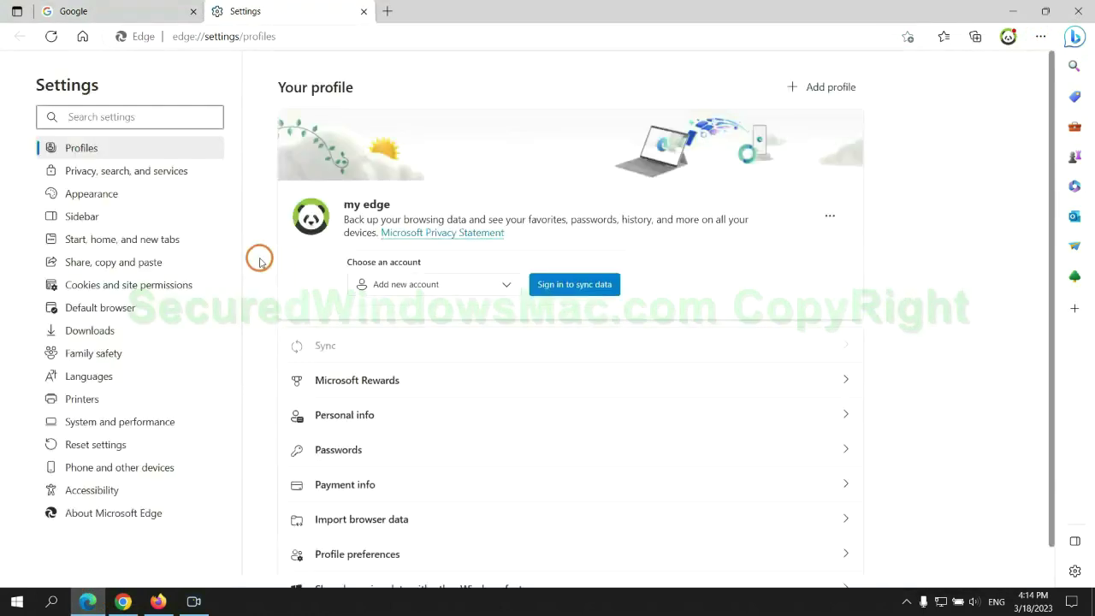
pyautogui.click(180, 174)
pyautogui.scroll(-3, 897, 381)
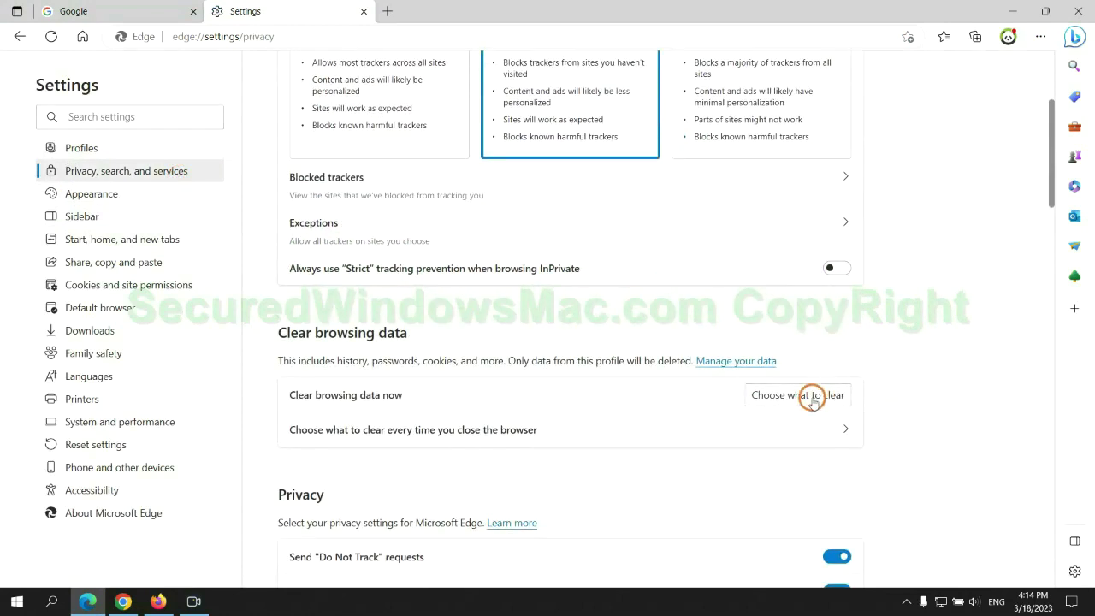
pyautogui.click(810, 395)
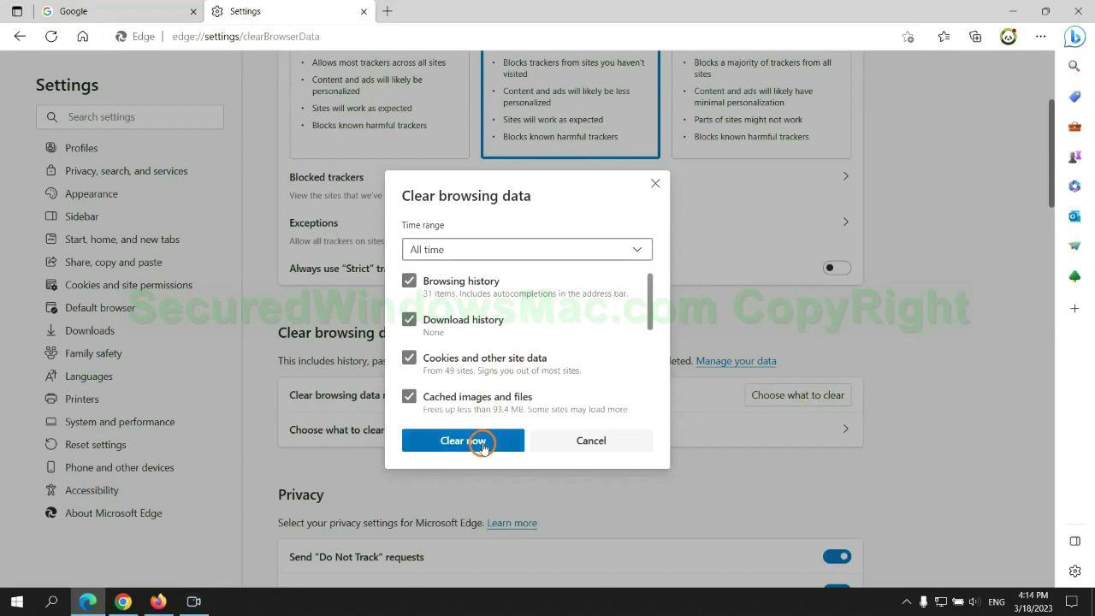
# Switch to Chrome, search the settings for "reset" and bring up the confirmation for restoring settings to their original defaults.
pyautogui.click(123, 601)
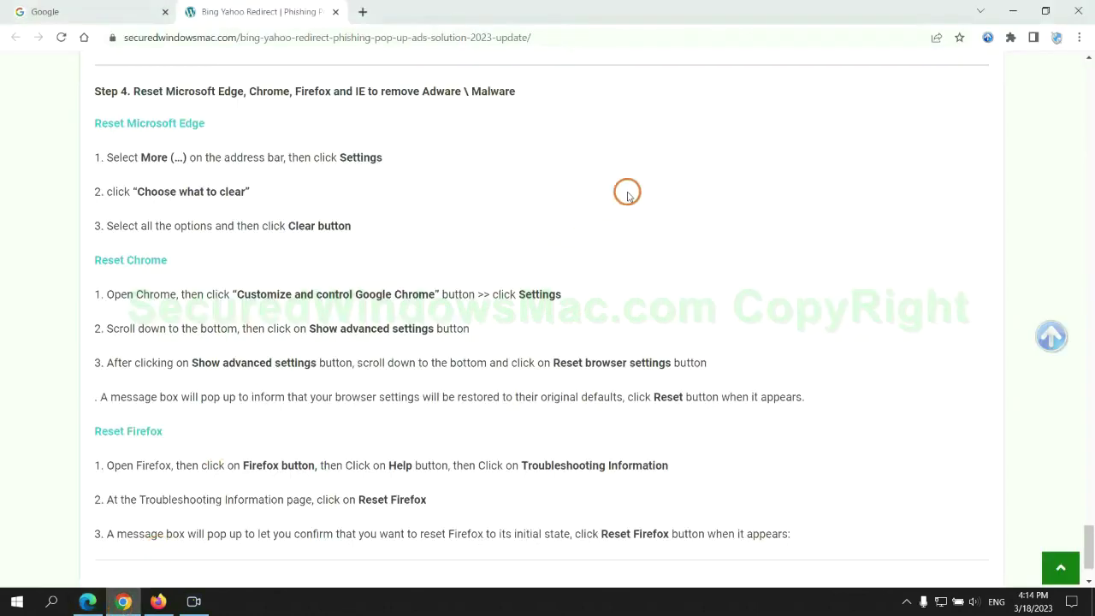
pyautogui.click(1077, 40)
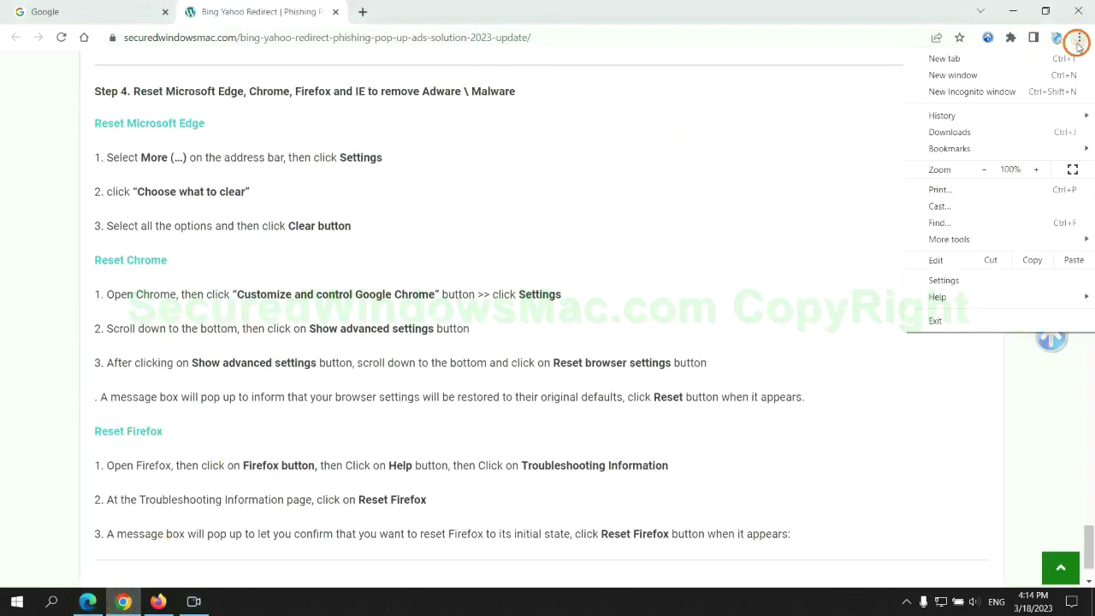
pyautogui.click(953, 280)
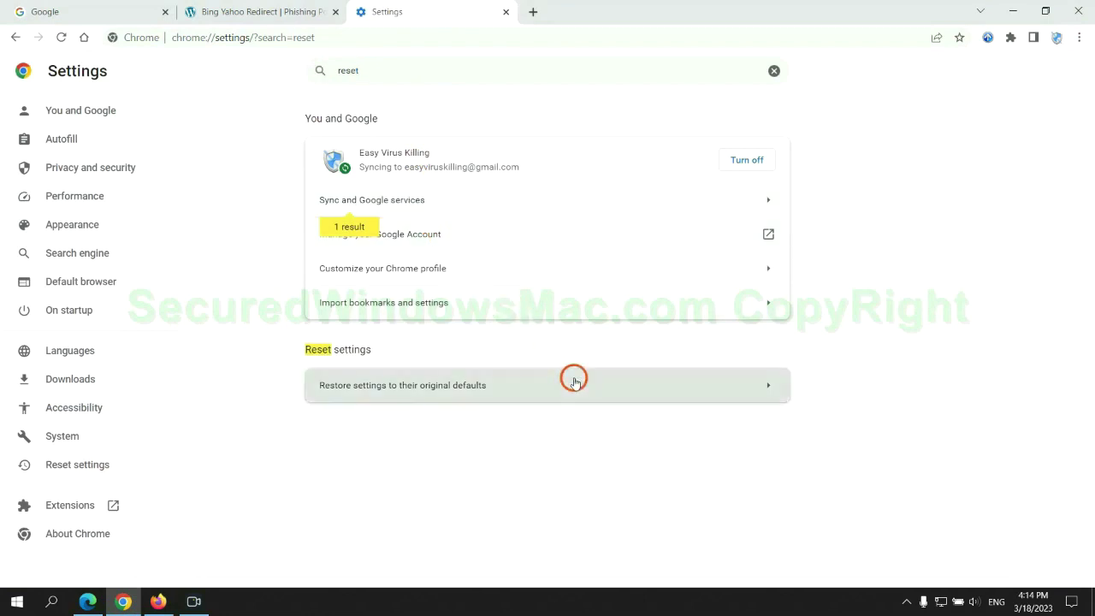
pyautogui.click(574, 382)
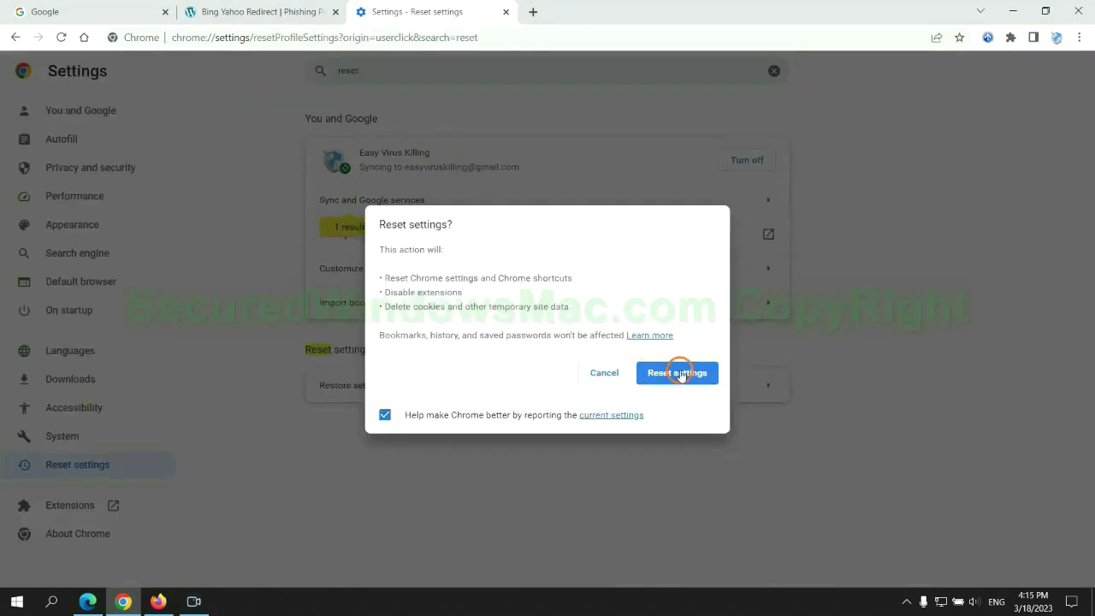
# Switch to Firefox, bring up the Refresh Firefox confirmation from Troubleshooting Information, and return to Chrome.
pyautogui.click(157, 594)
pyautogui.click(1064, 53)
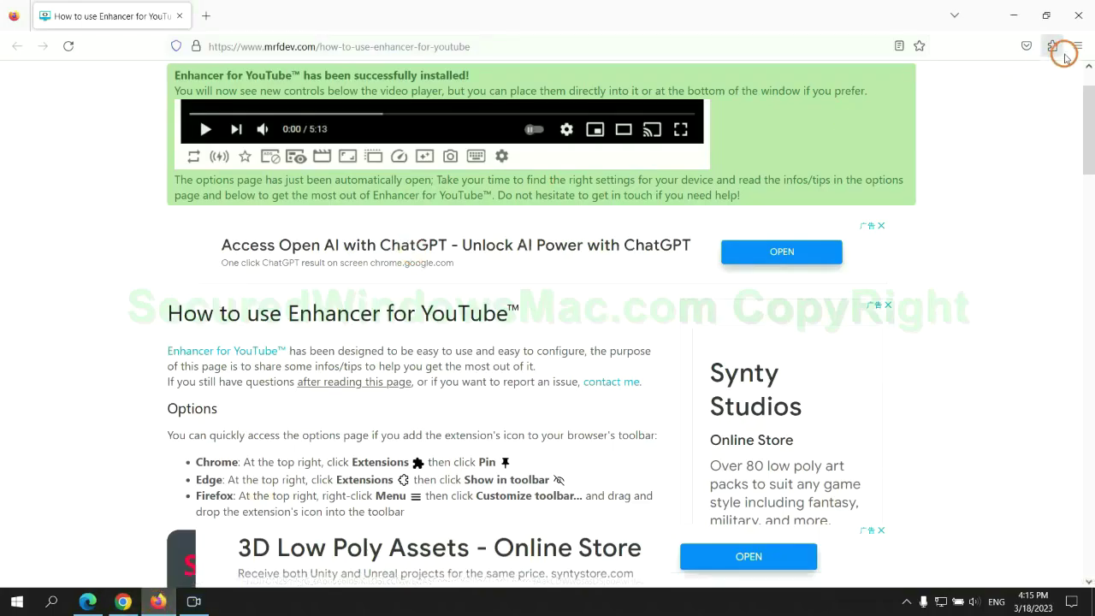
pyautogui.click(1076, 44)
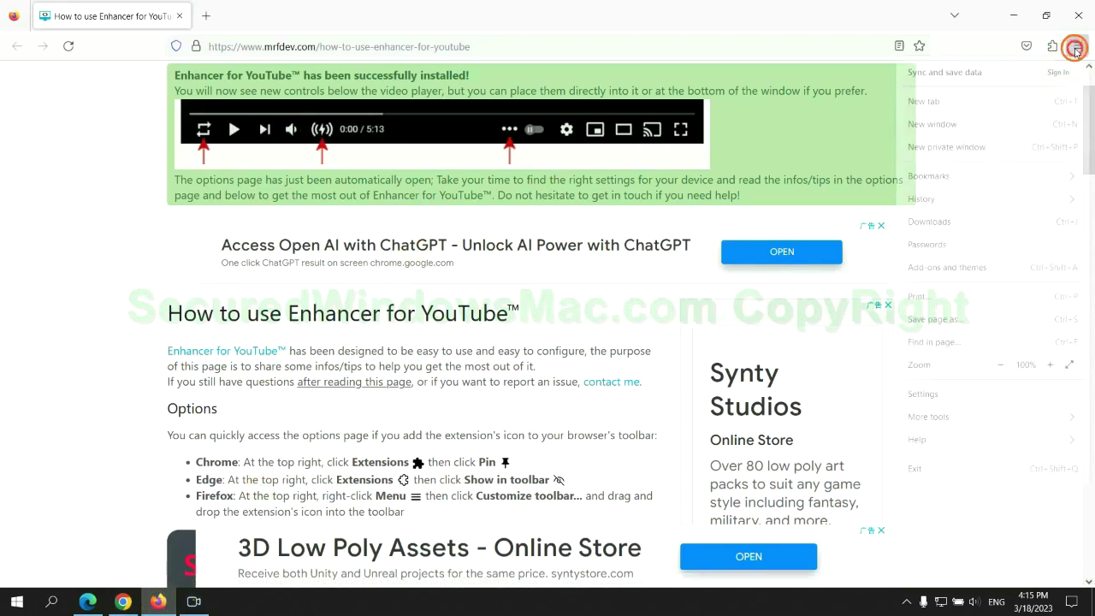
pyautogui.click(930, 440)
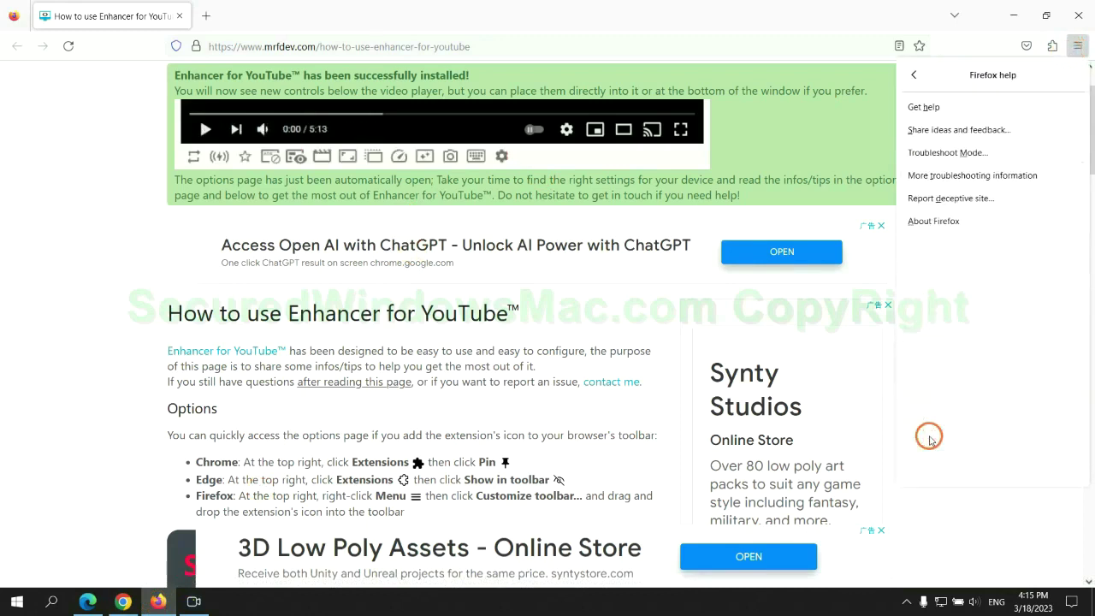
pyautogui.click(975, 175)
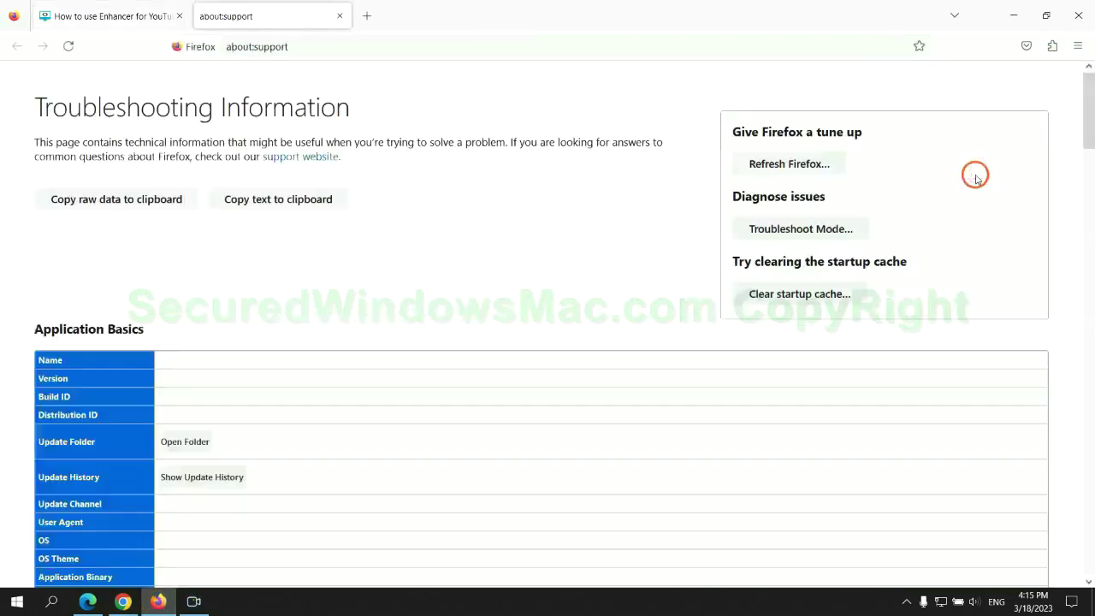
pyautogui.click(752, 163)
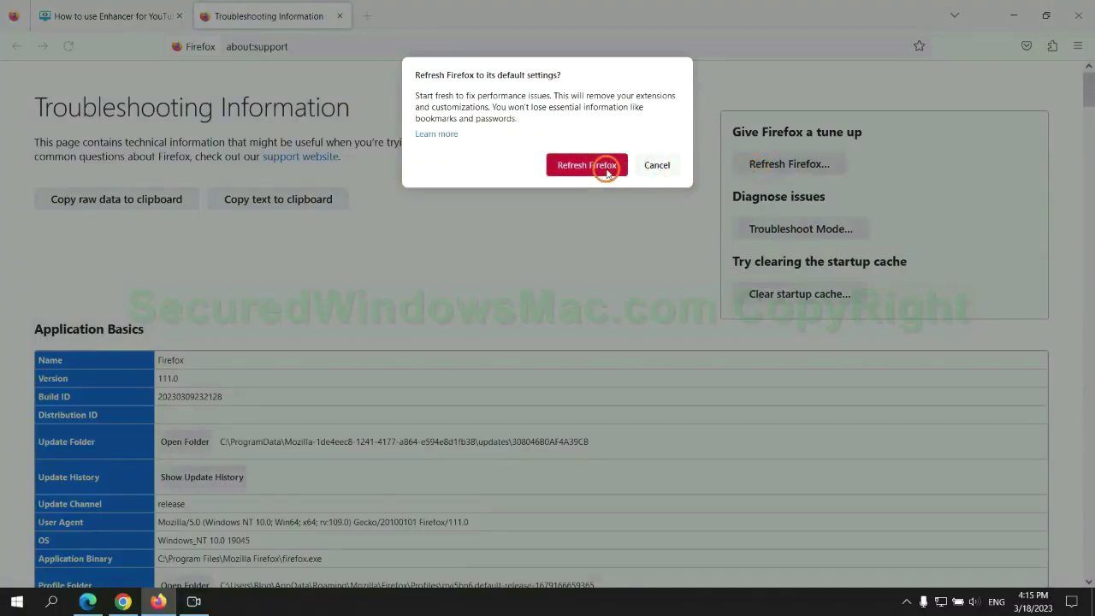
pyautogui.click(123, 599)
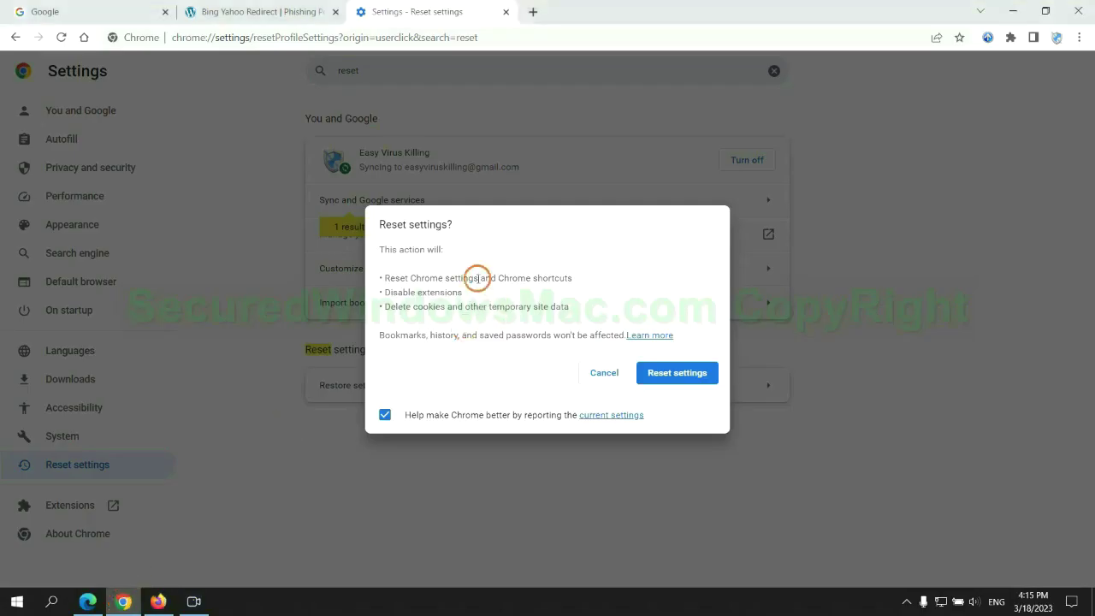